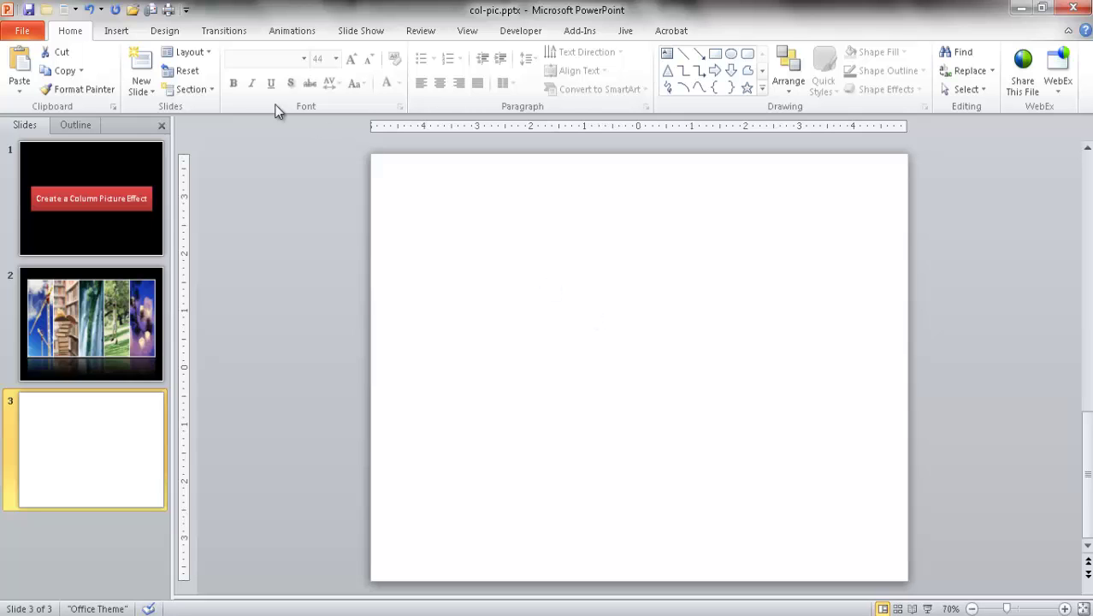
Draw a tall rectangle shape in the left half of the blank third slide.
click(122, 33)
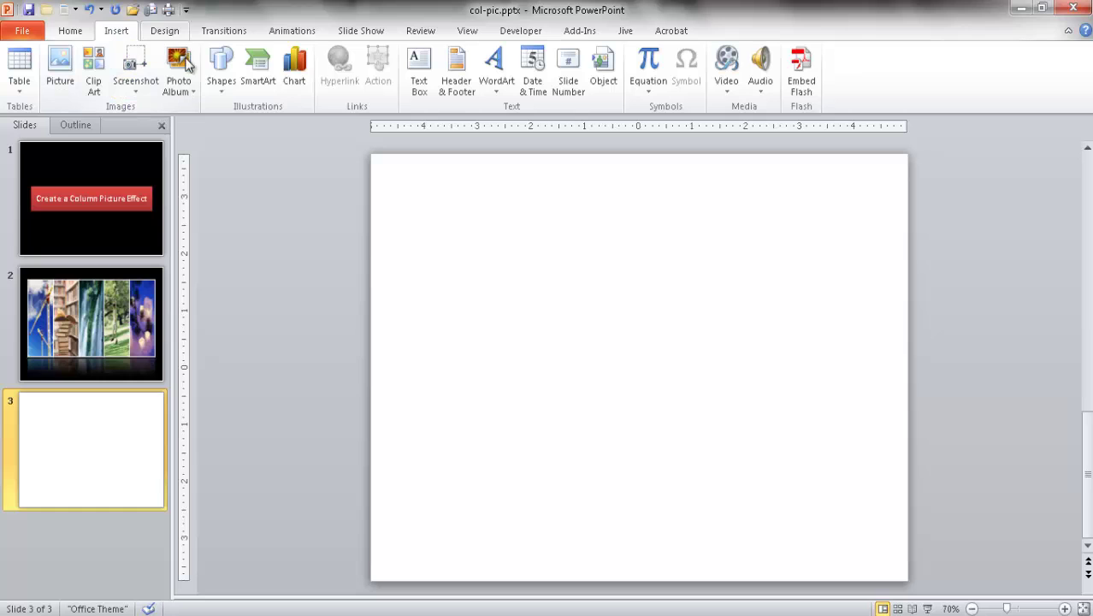
click(224, 89)
click(262, 126)
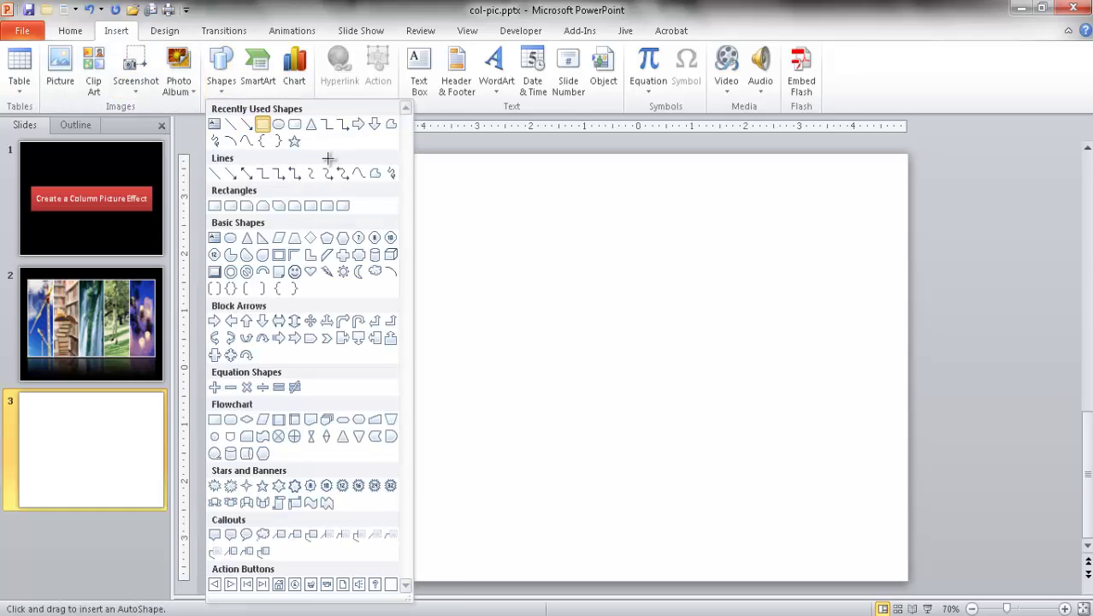
drag(430, 220, 560, 529)
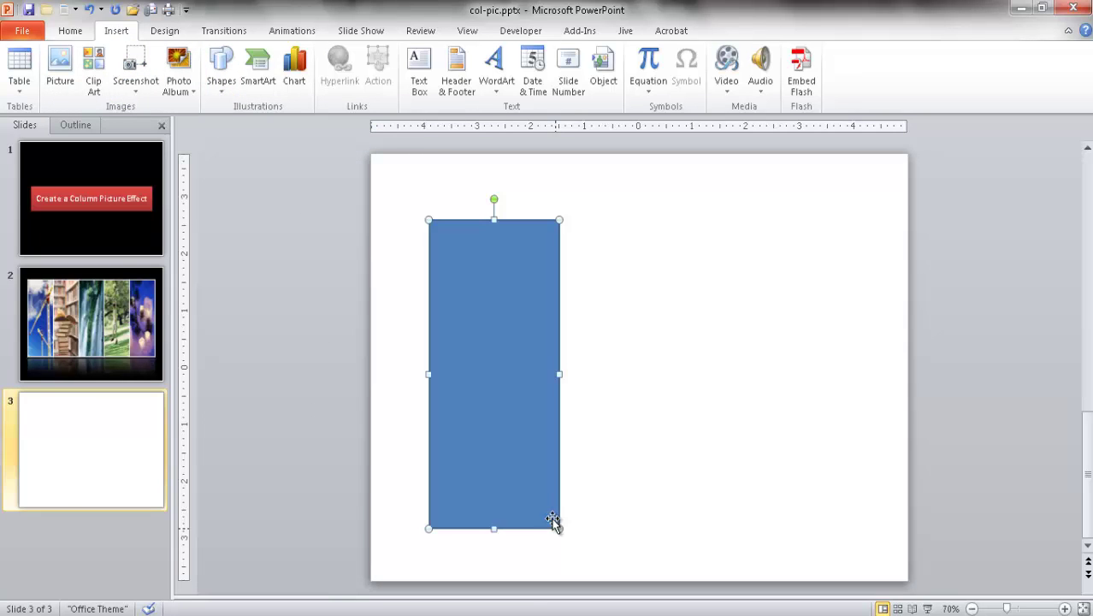
Fill the rectangle with the picture crane.jpg from the Sample Pictures folder.
right_click(507, 363)
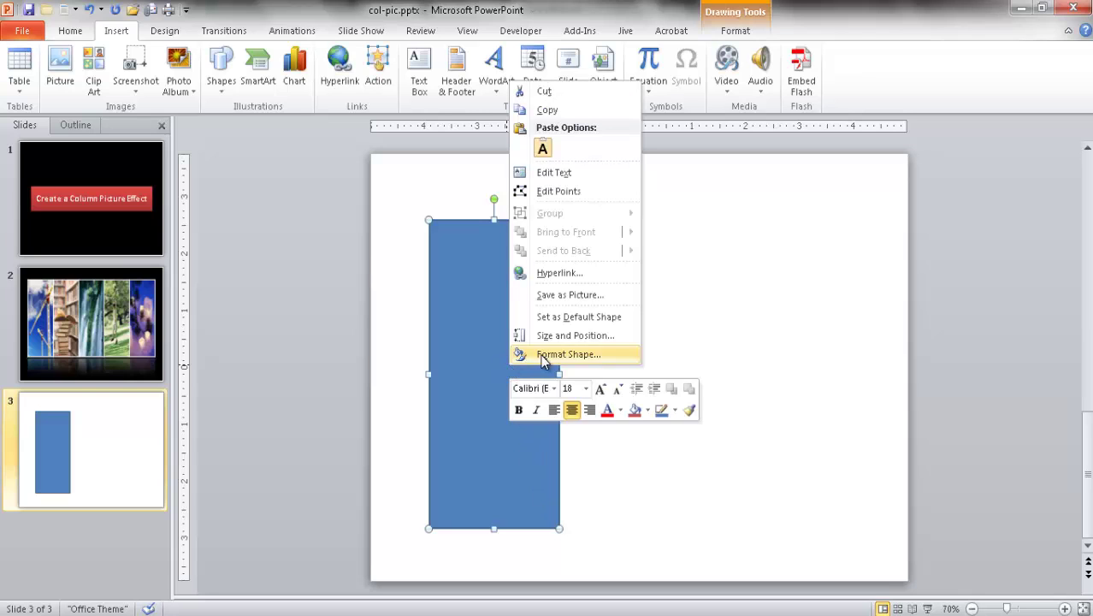
click(544, 355)
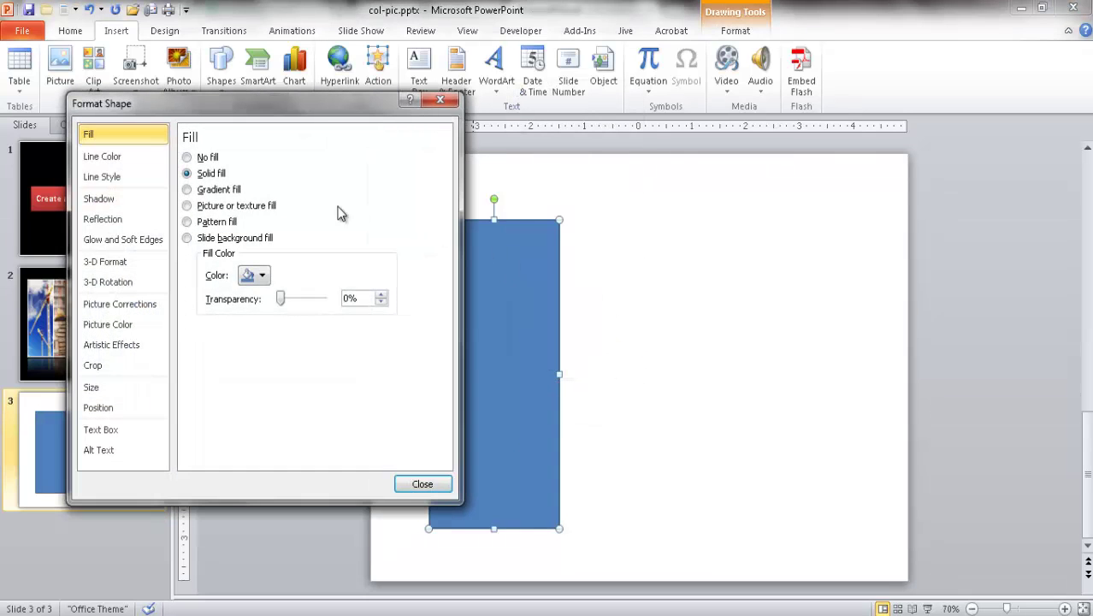
click(188, 207)
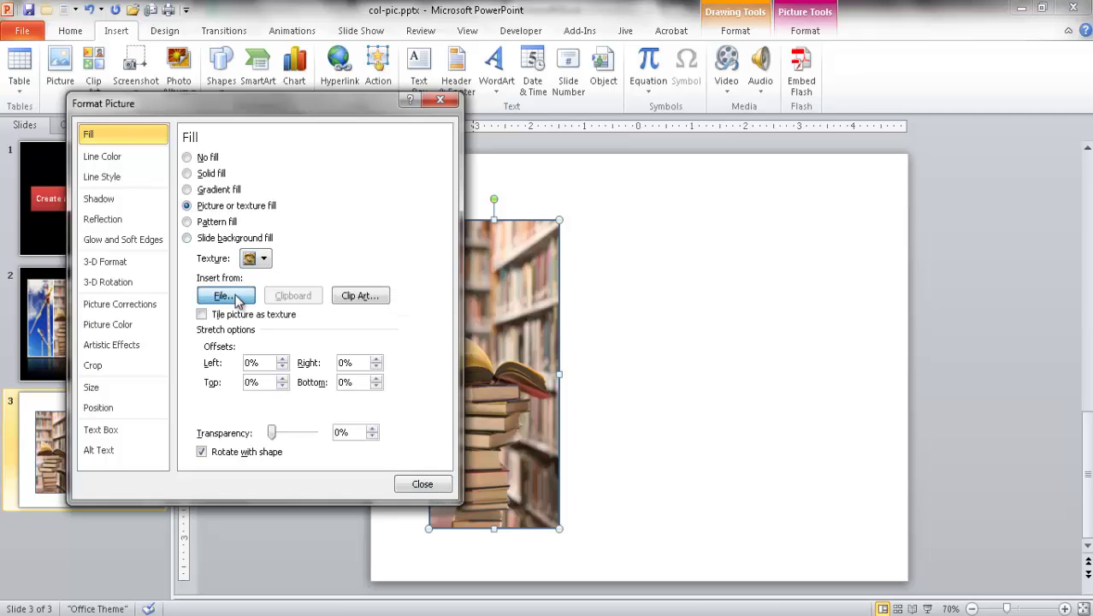
click(224, 296)
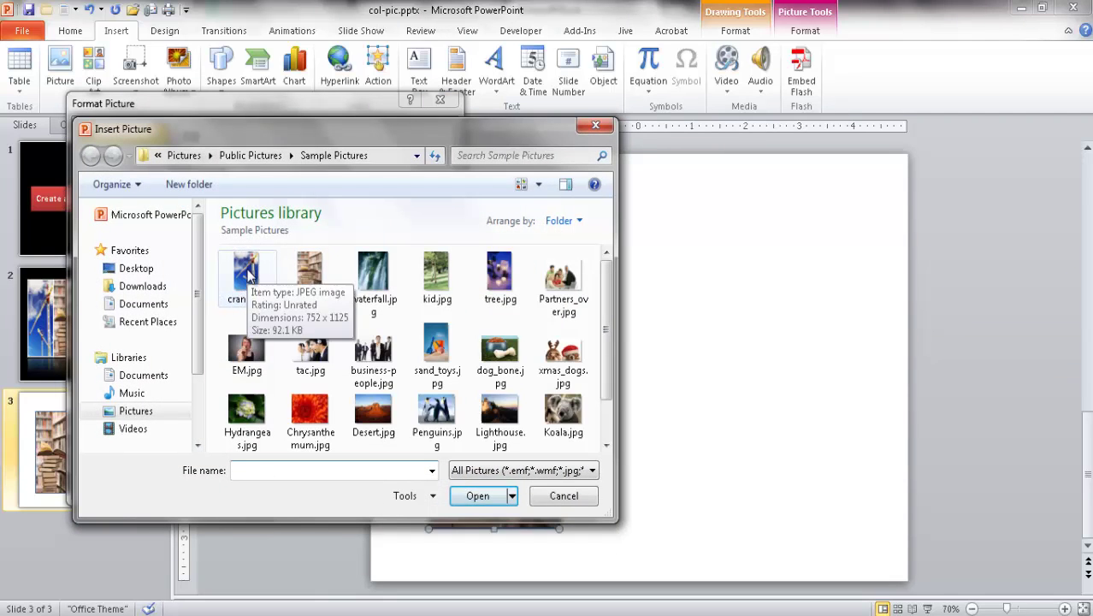
click(247, 272)
click(478, 496)
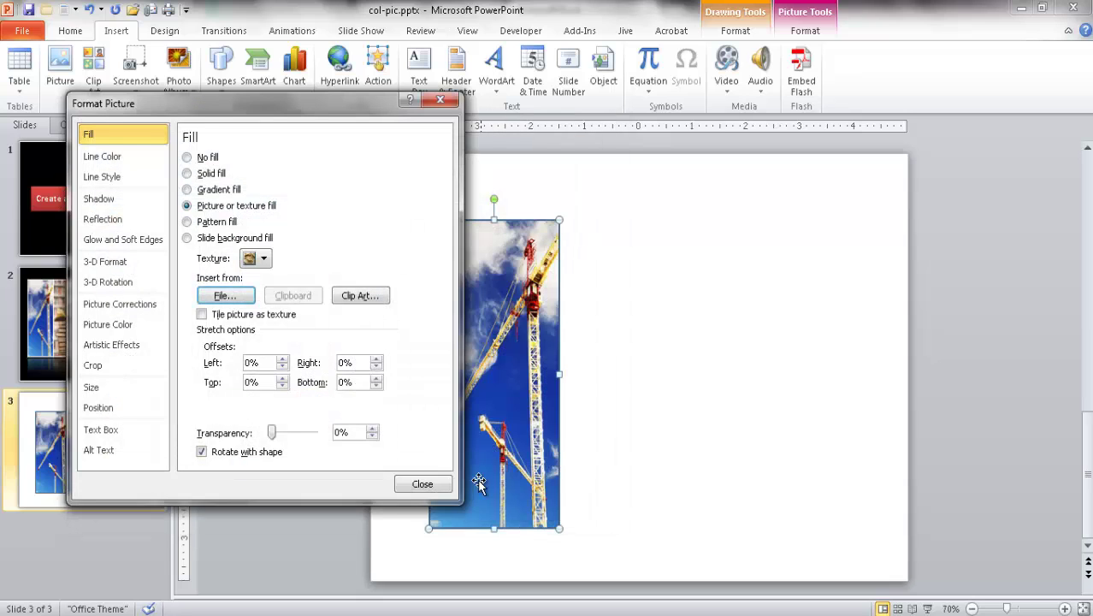
click(421, 484)
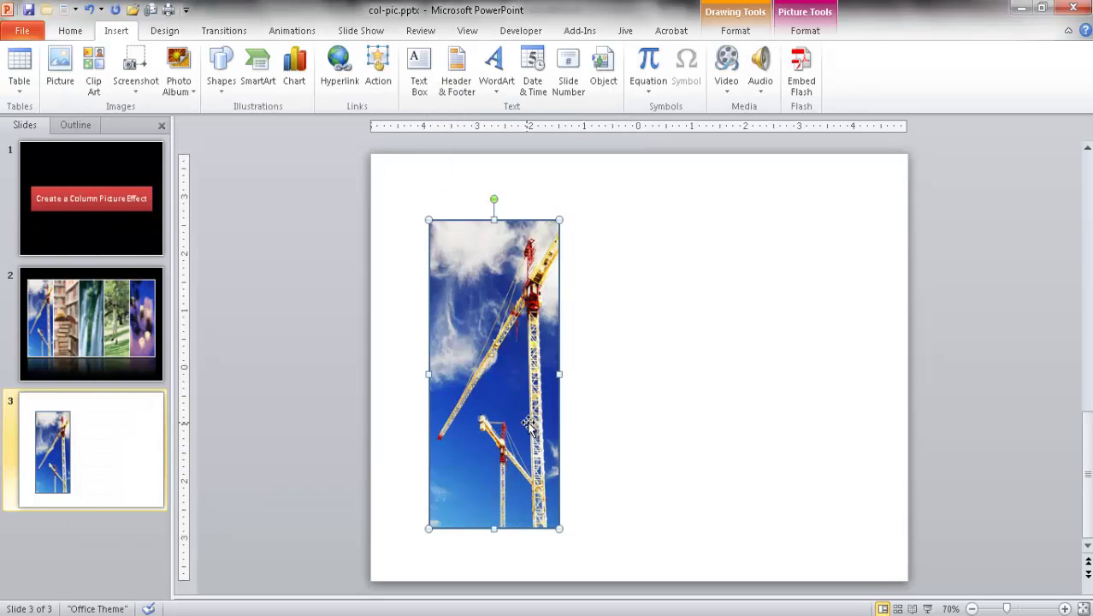
Duplicate the crane picture column and place the copy just to the right of the original.
key(ctrl+c)
key(ctrl+v)
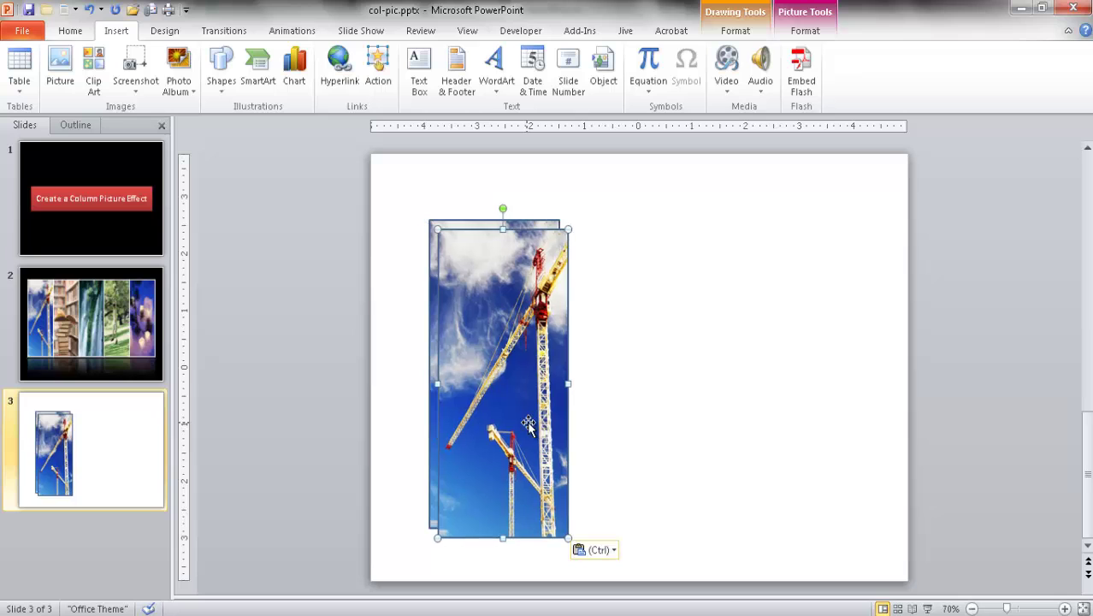
drag(528, 419, 663, 413)
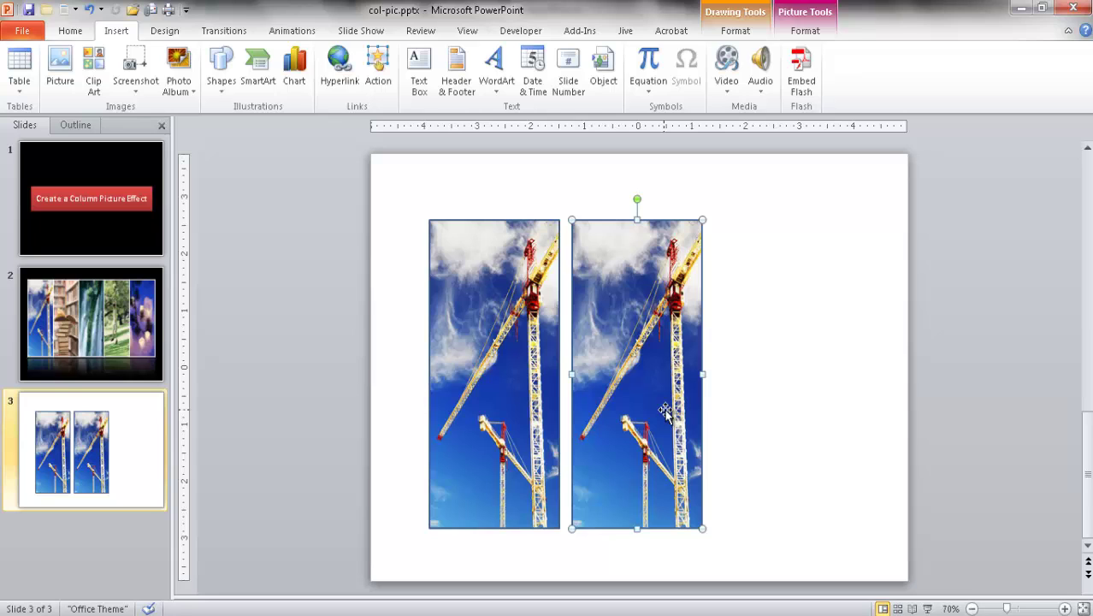
drag(666, 412, 653, 376)
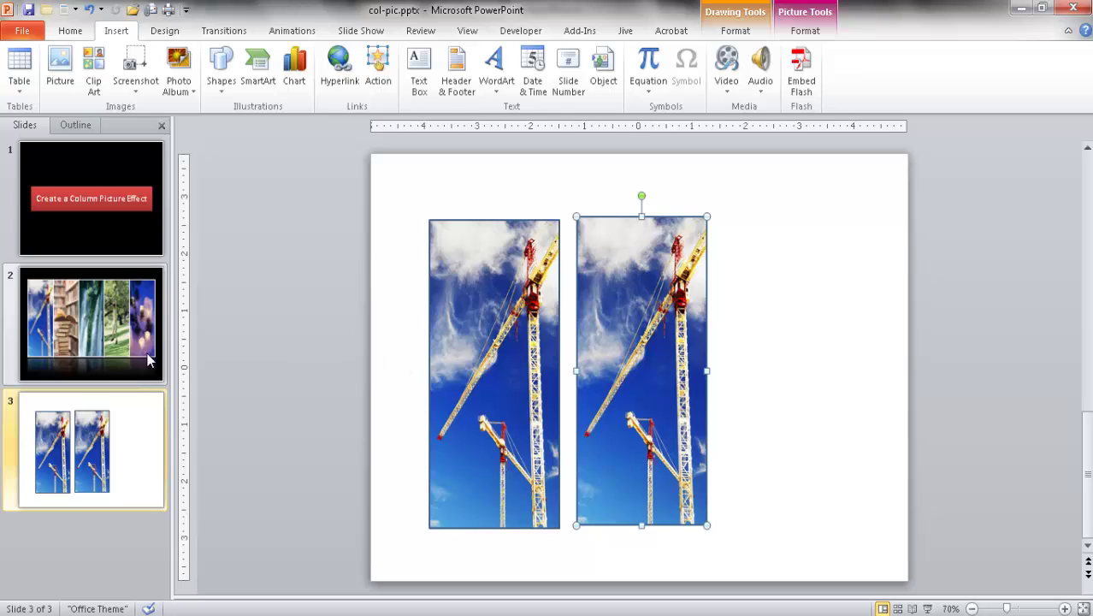
Widen the gap between the two crane picture columns and line up their top edges.
drag(609, 366, 609, 346)
click(517, 339)
drag(517, 339, 498, 338)
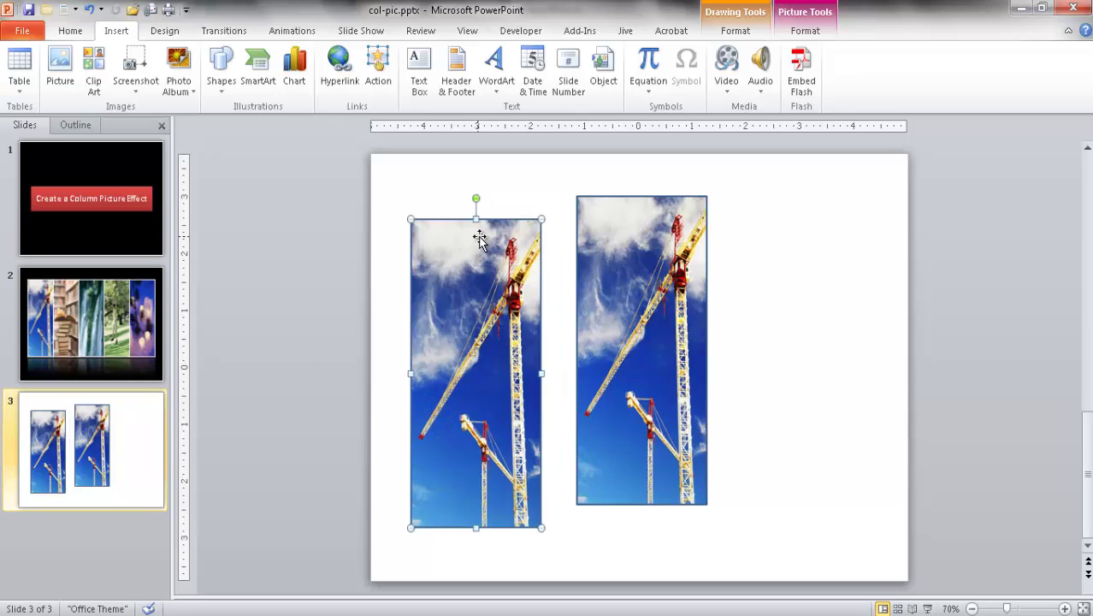
drag(605, 255, 606, 278)
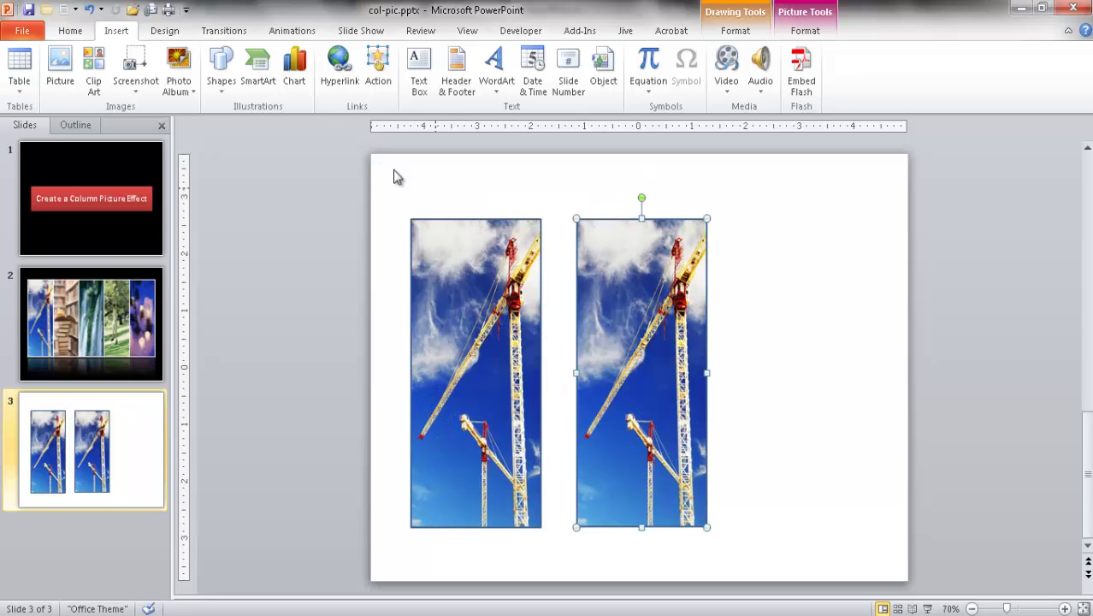
Delete both crane picture columns from the third slide.
click(362, 190)
drag(362, 190, 837, 562)
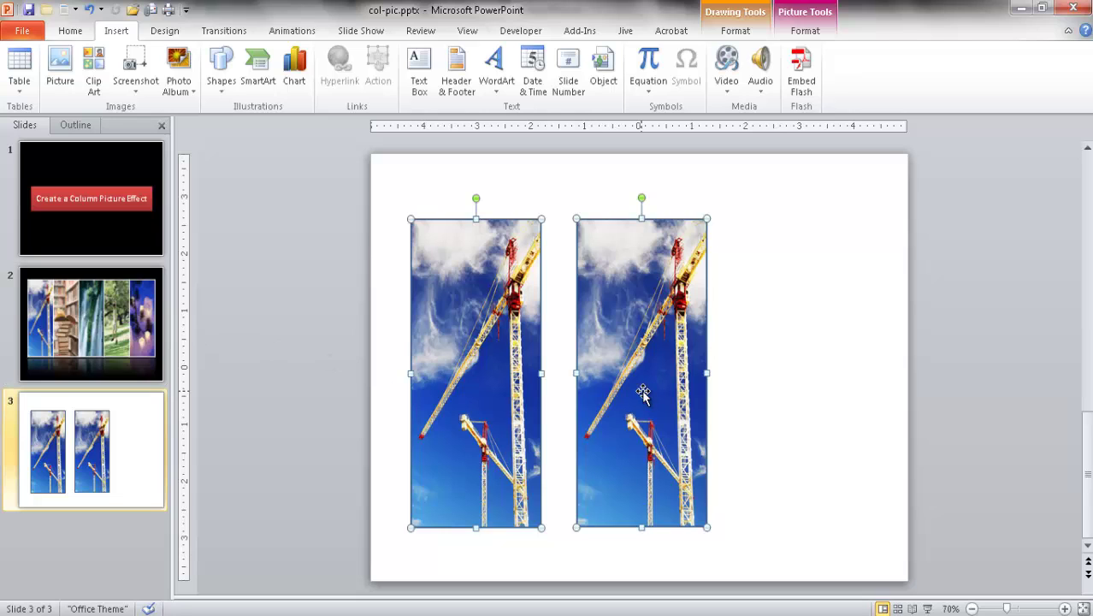
drag(322, 183, 804, 557)
key(Delete)
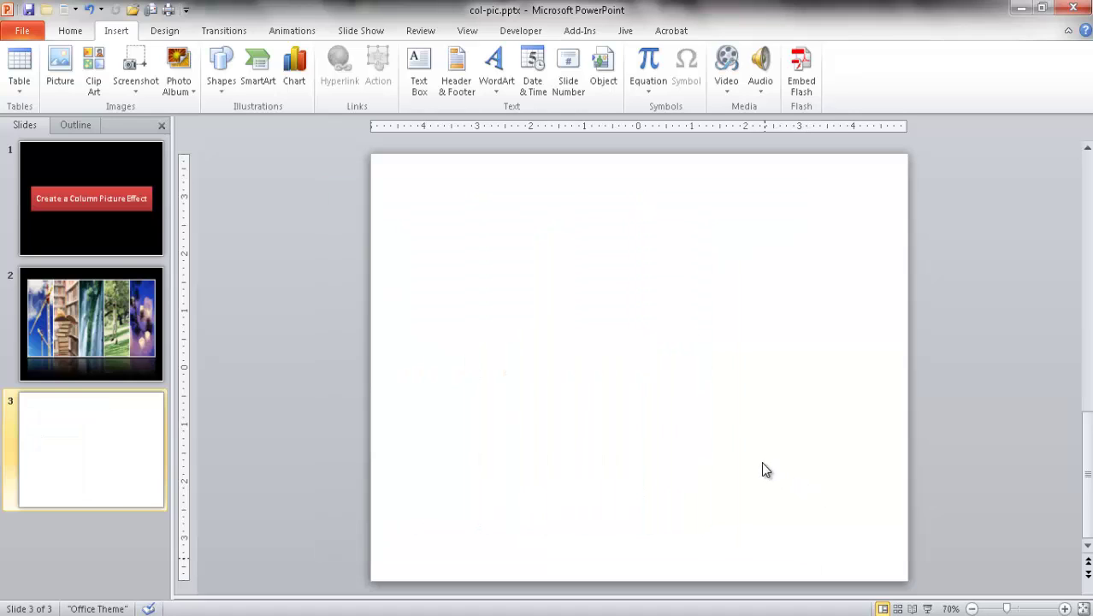
Insert a table with three columns and one row, and turn off its Header Row and Banded Rows options.
click(25, 90)
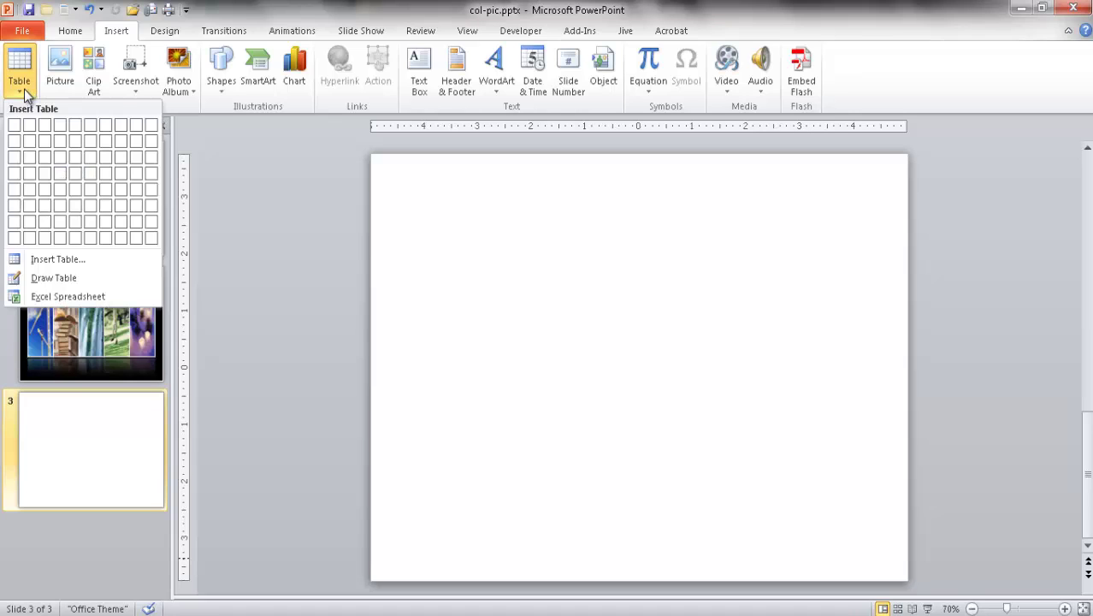
click(47, 130)
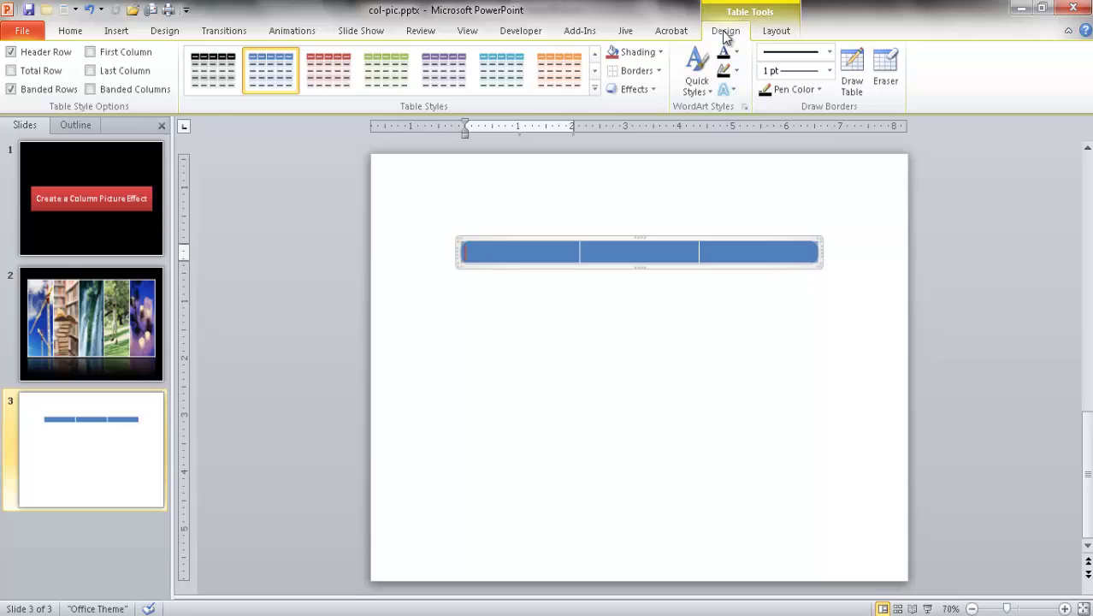
click(12, 53)
click(12, 90)
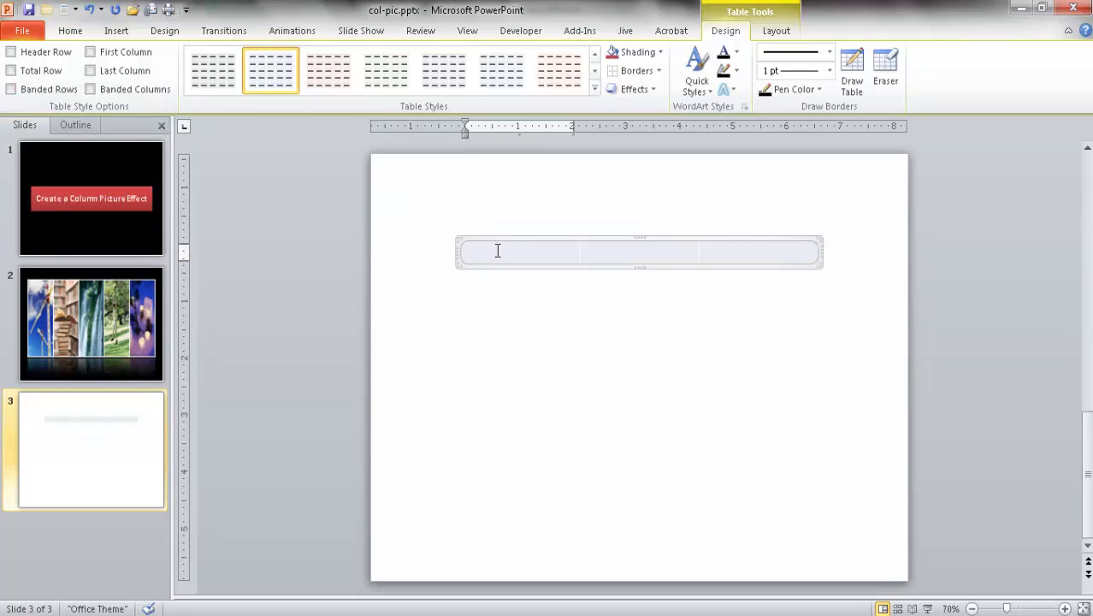
Enlarge the table in height and width until it covers most of the slide.
drag(638, 266, 652, 530)
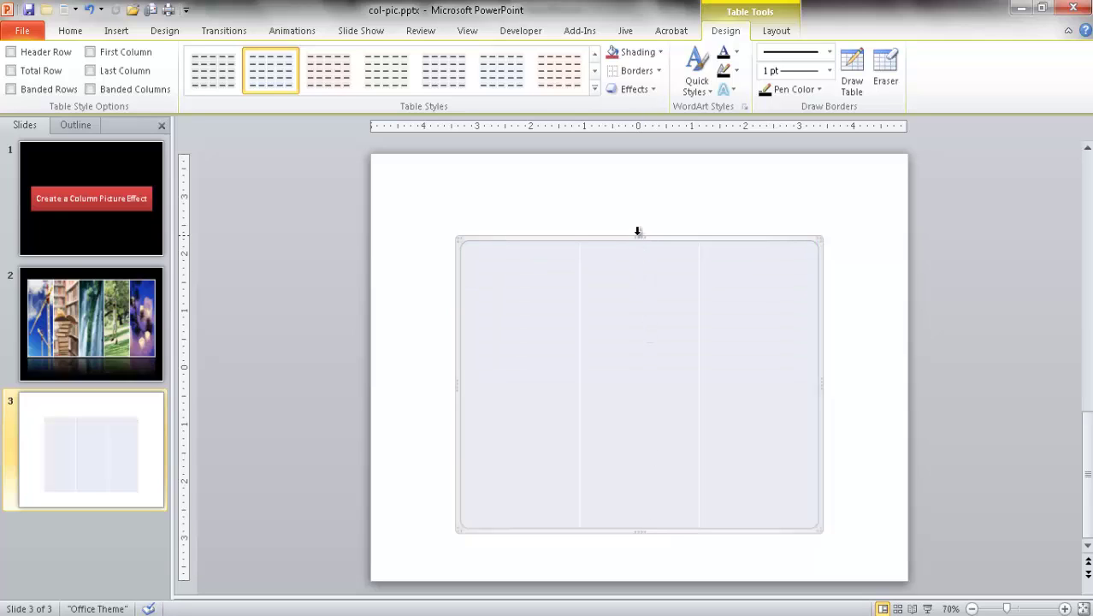
drag(642, 236, 636, 189)
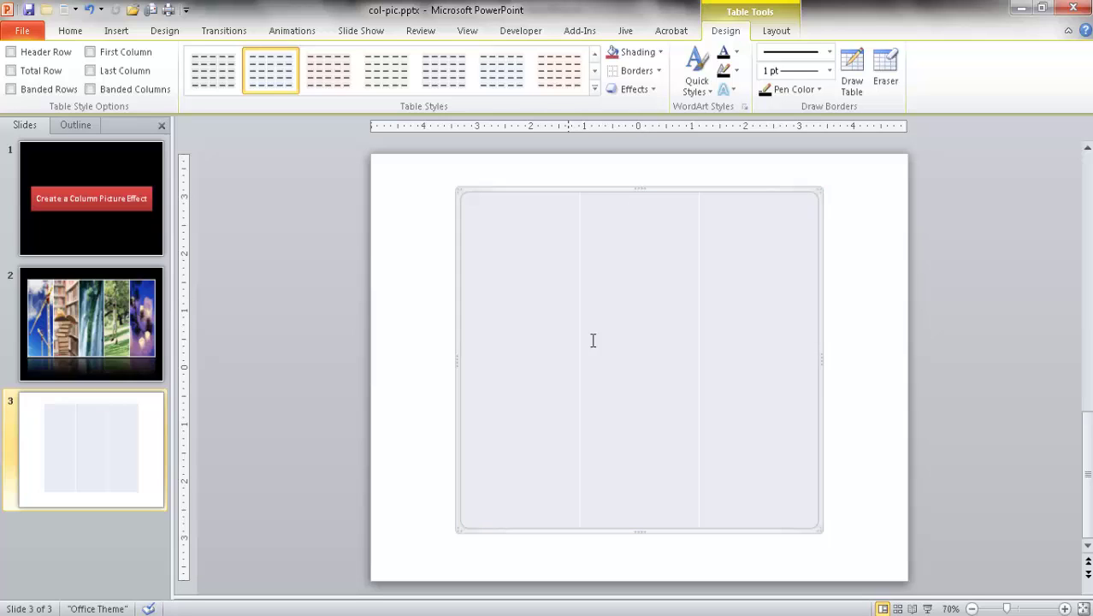
drag(457, 359, 426, 361)
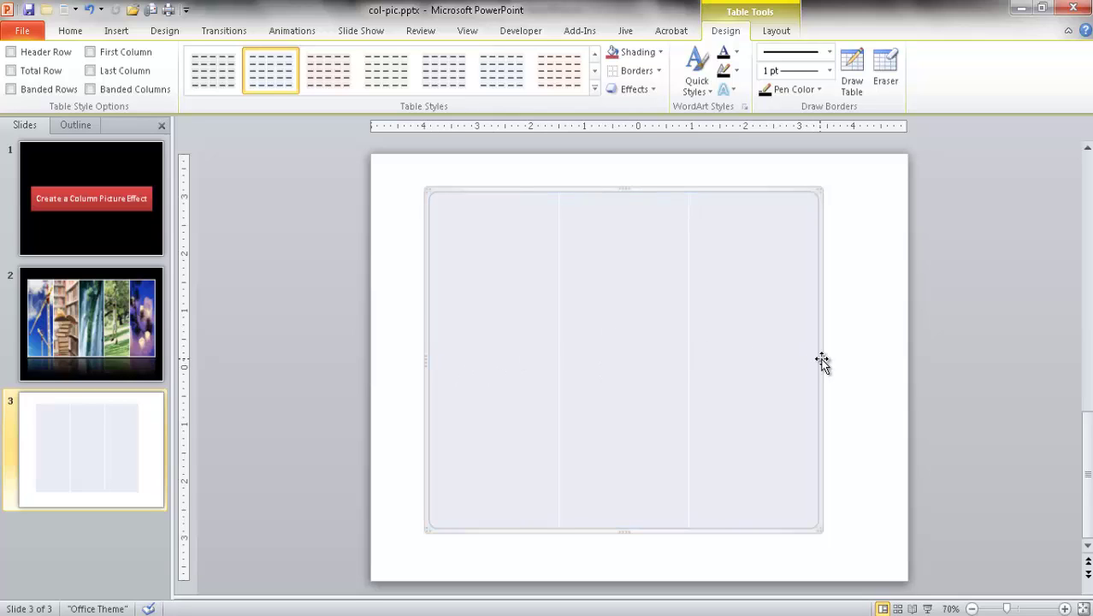
drag(821, 360, 869, 360)
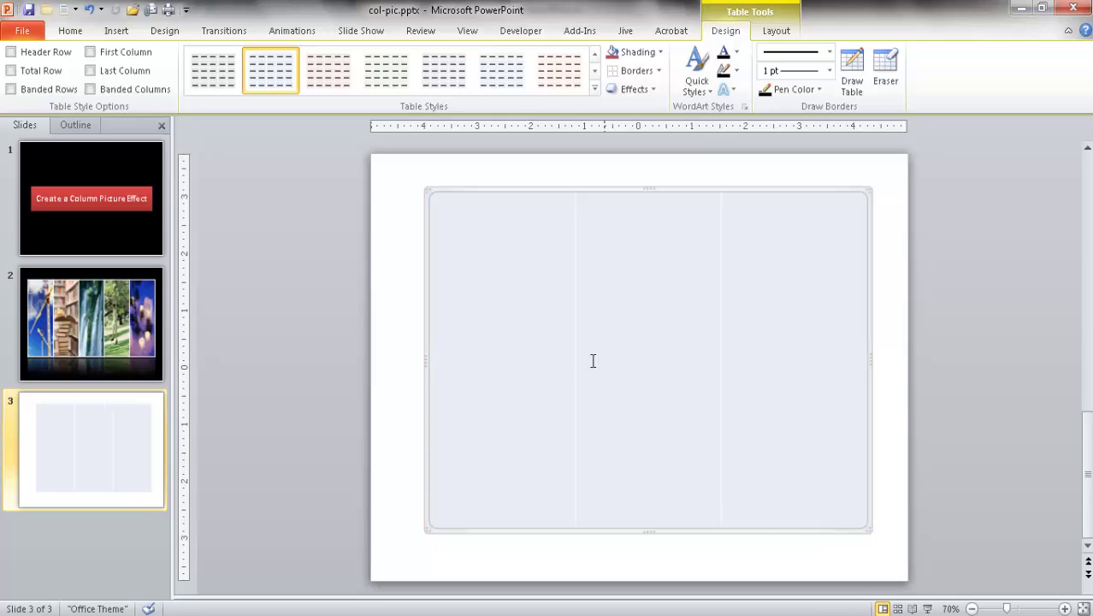
Fill the table's first cell with the picture tree.jpg from the Sample Pictures folder.
click(784, 337)
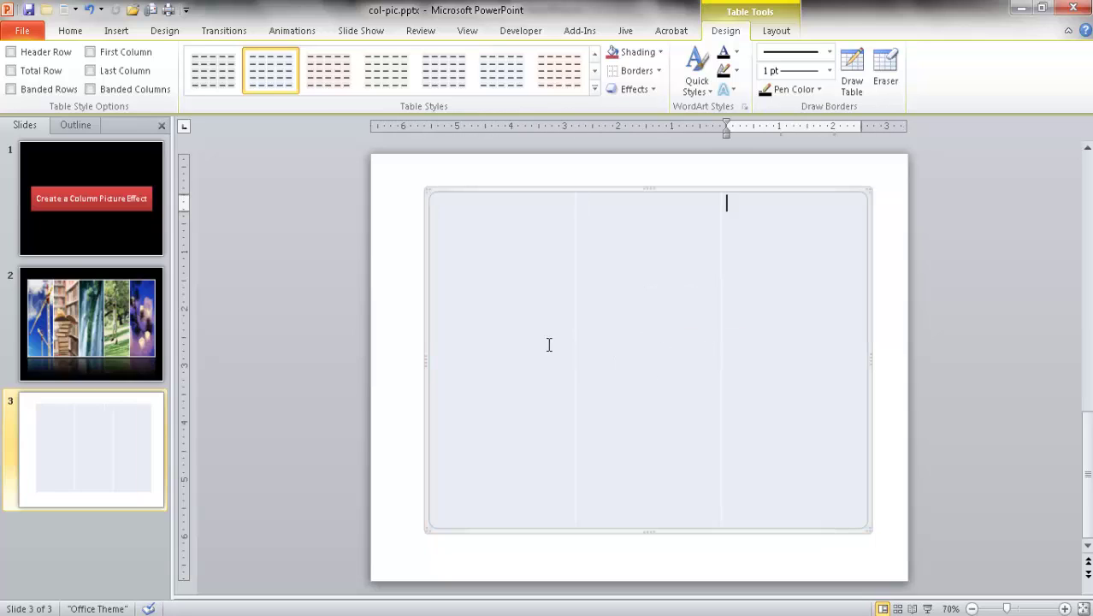
click(494, 302)
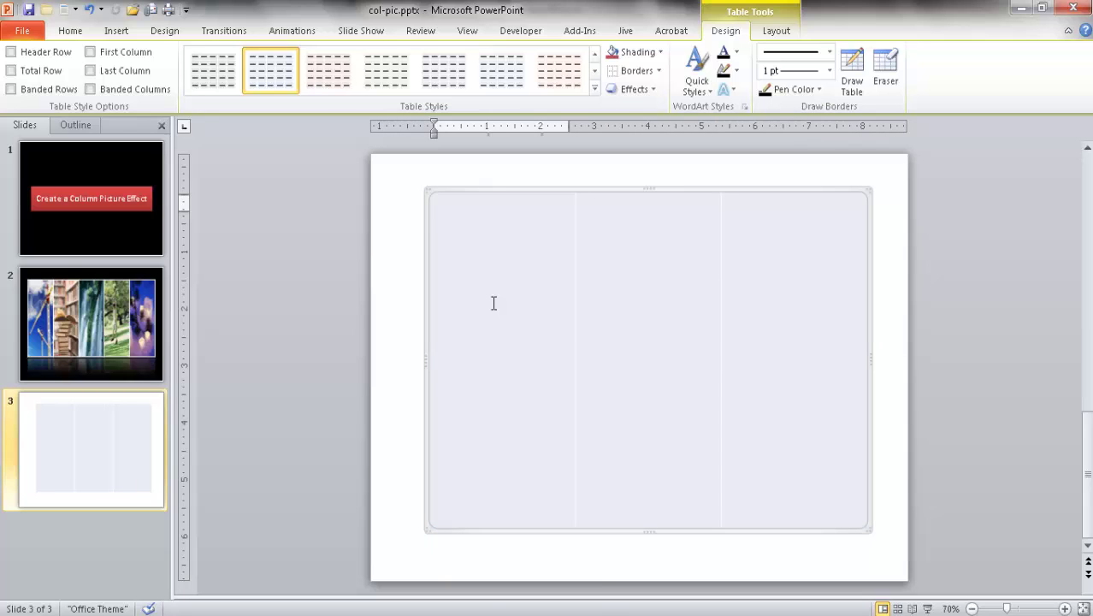
right_click(494, 307)
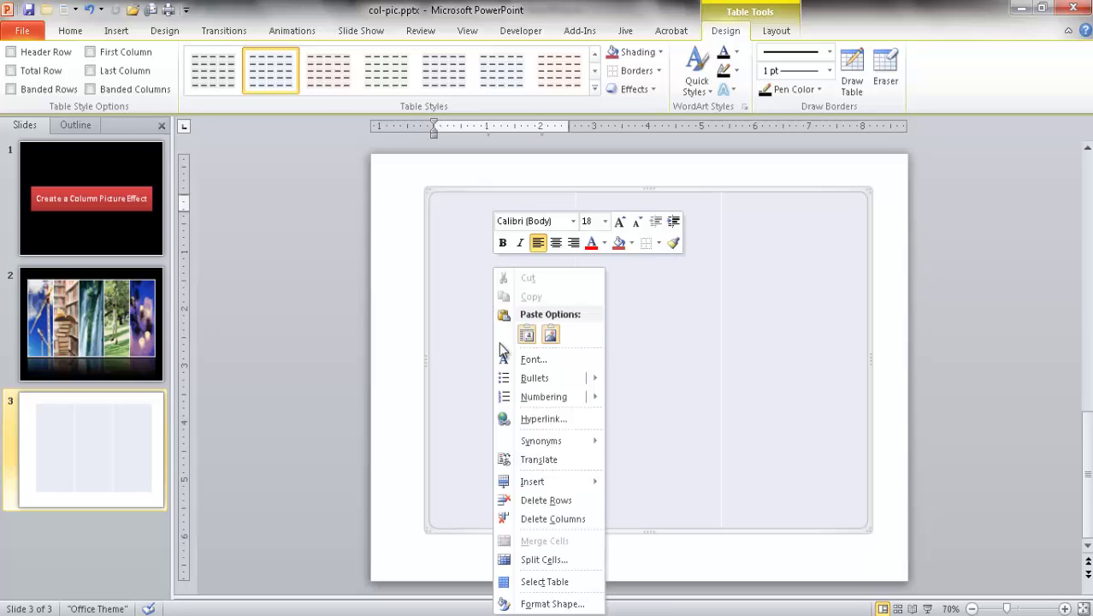
click(552, 604)
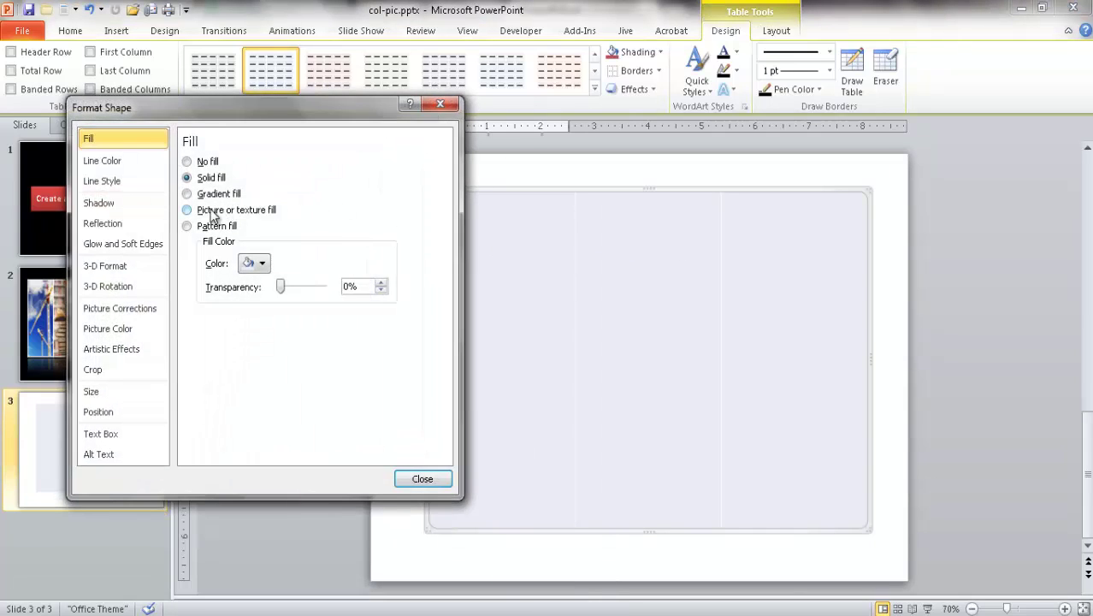
click(187, 210)
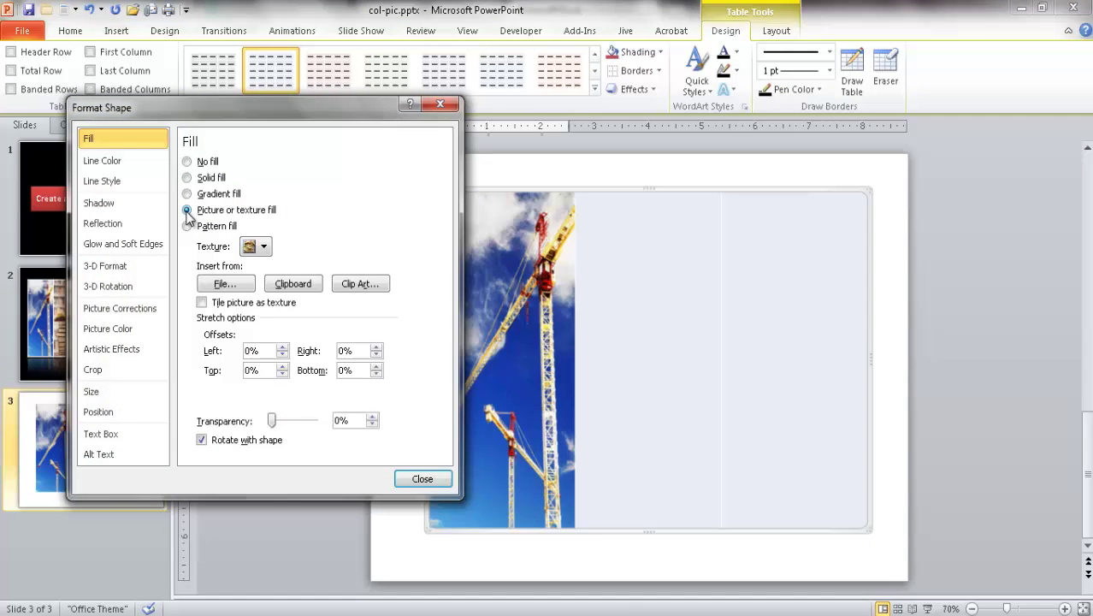
click(232, 286)
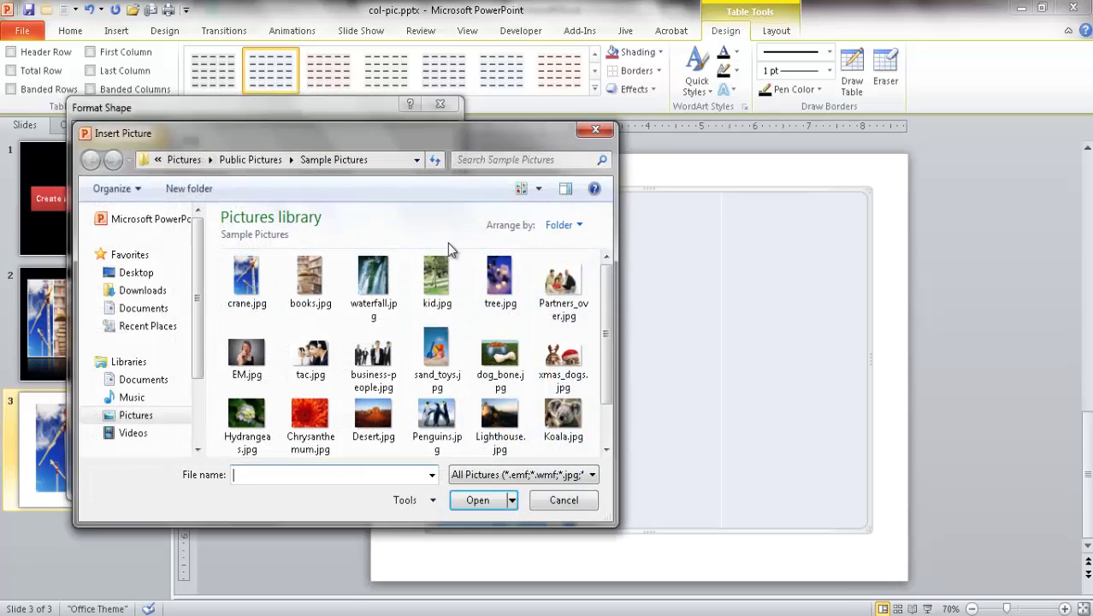
drag(470, 140, 435, 144)
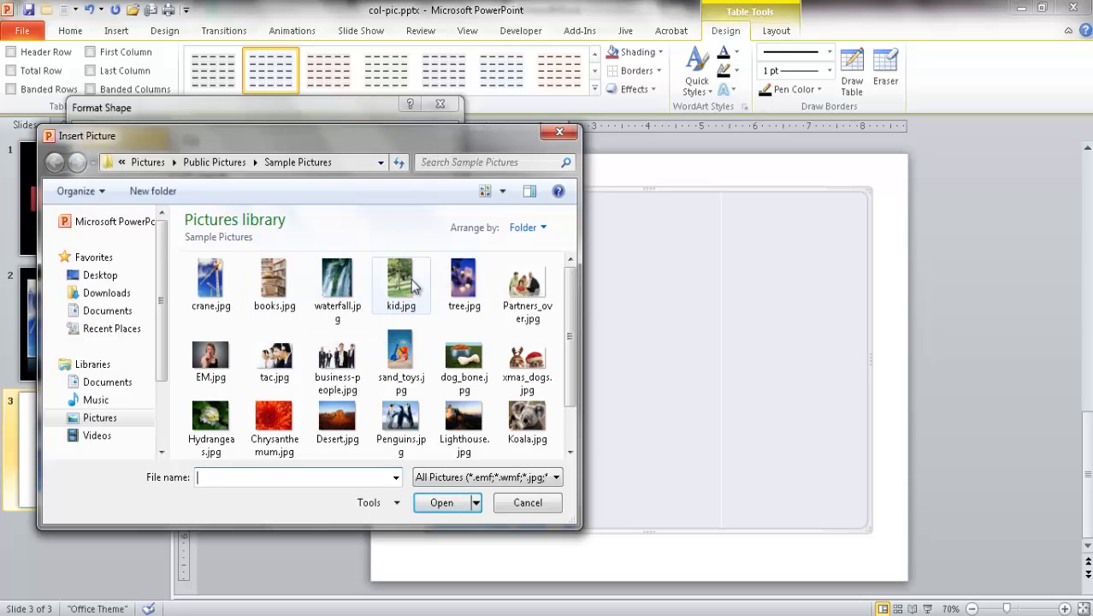
click(462, 286)
click(447, 505)
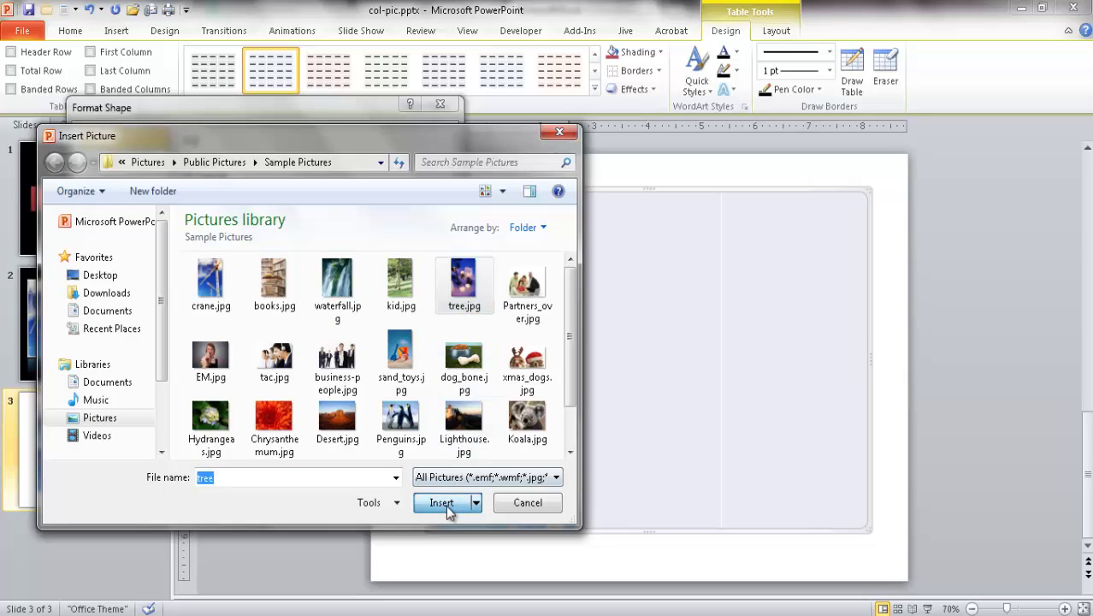
click(429, 479)
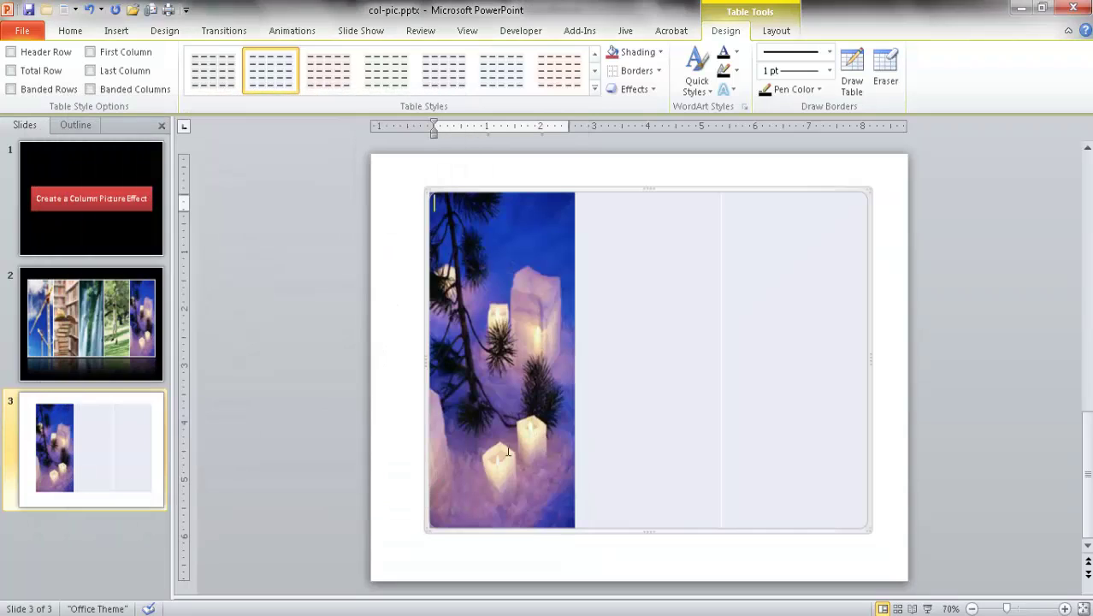
Fill the table's second cell with the picture kid.jpg from the Sample Pictures folder.
click(637, 310)
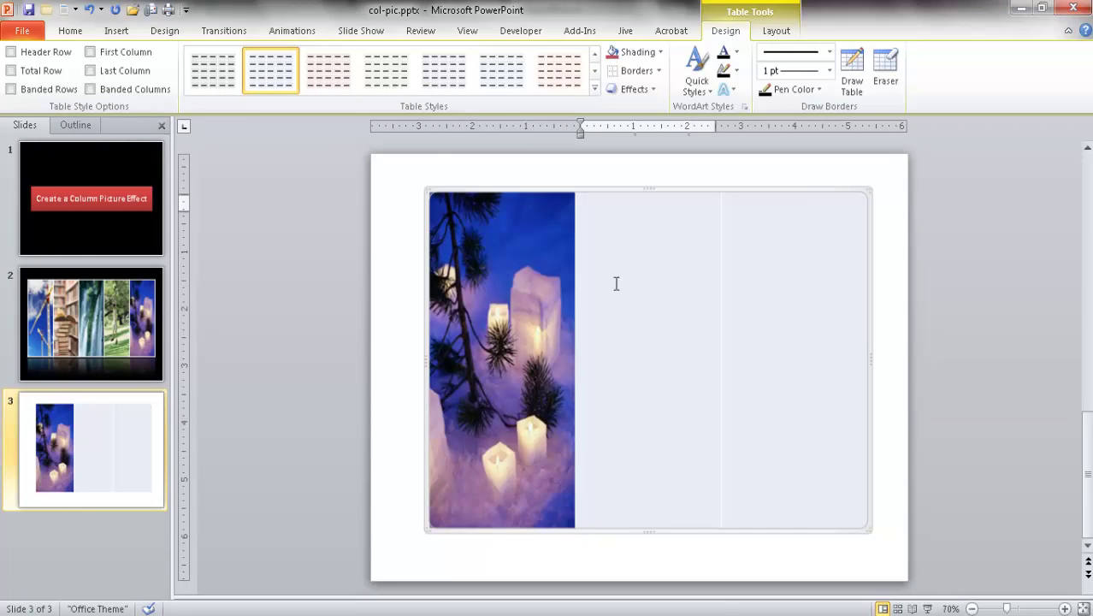
right_click(615, 269)
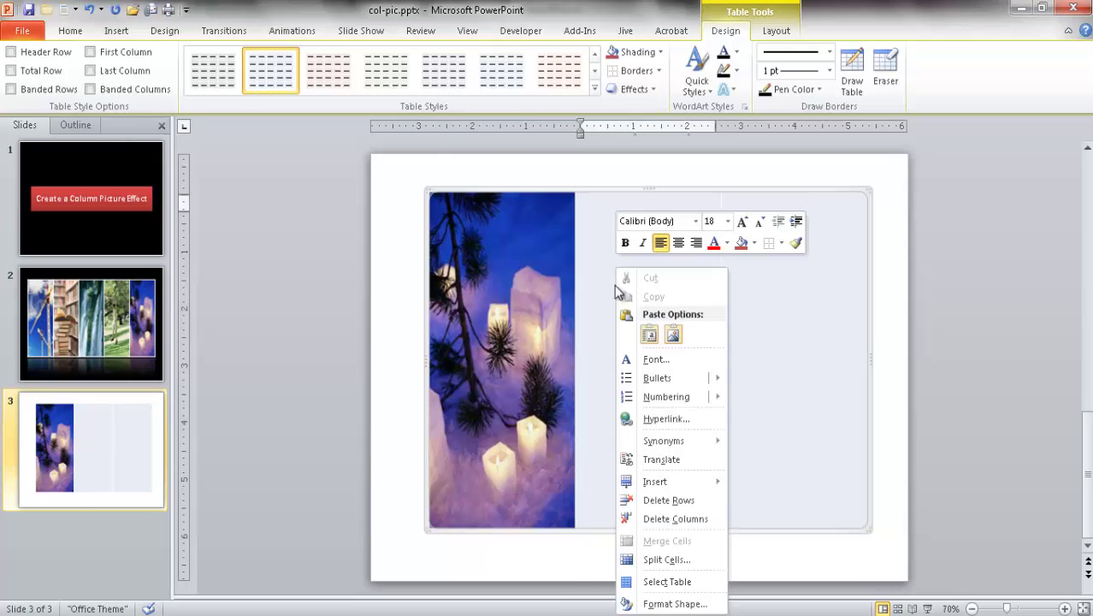
click(691, 603)
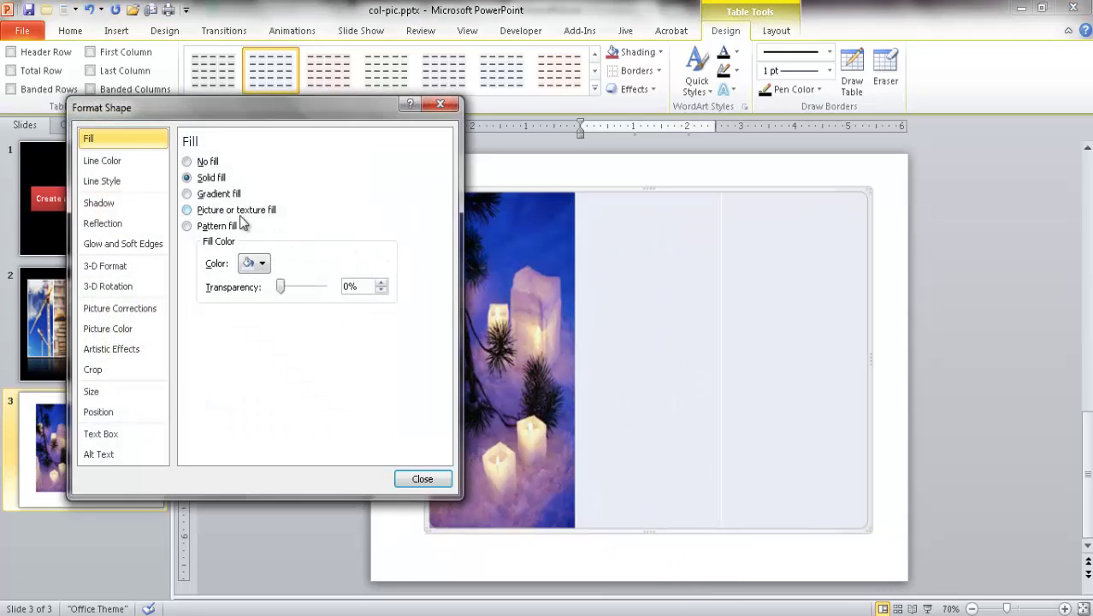
click(193, 212)
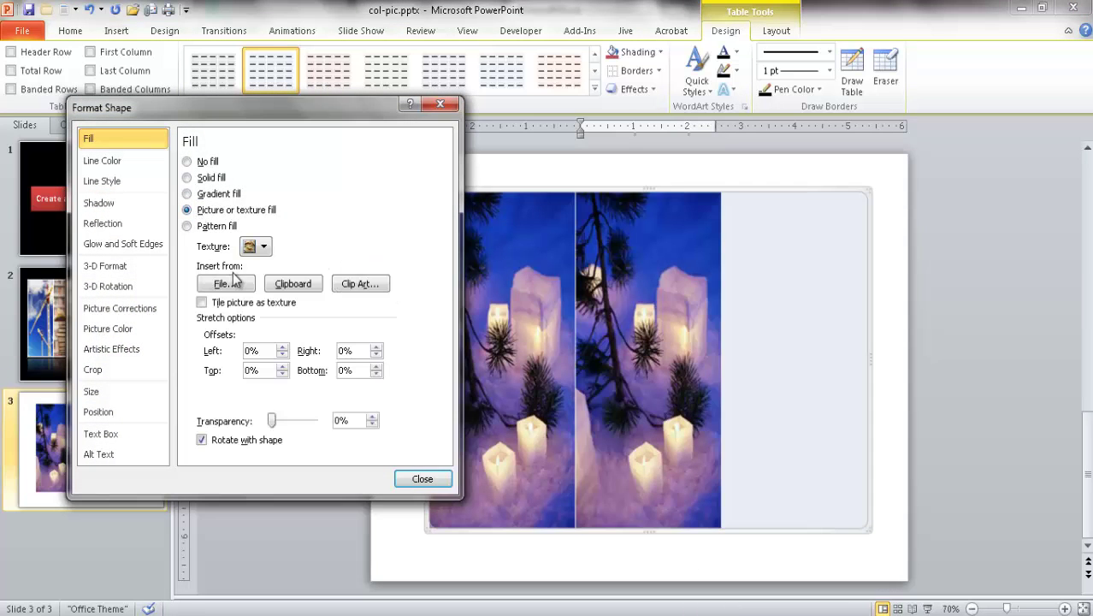
click(233, 284)
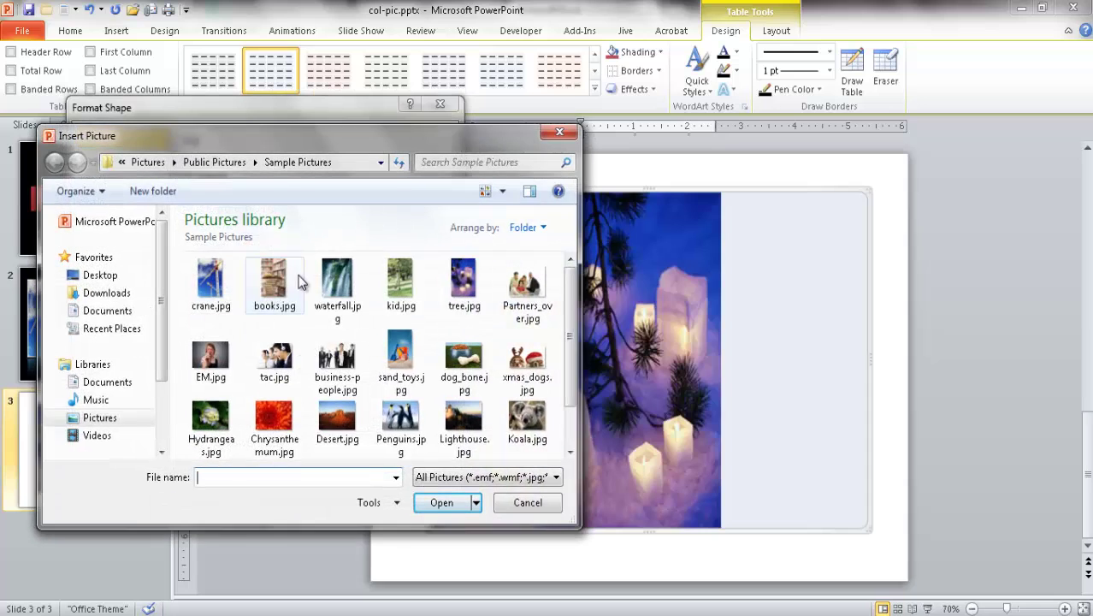
click(400, 301)
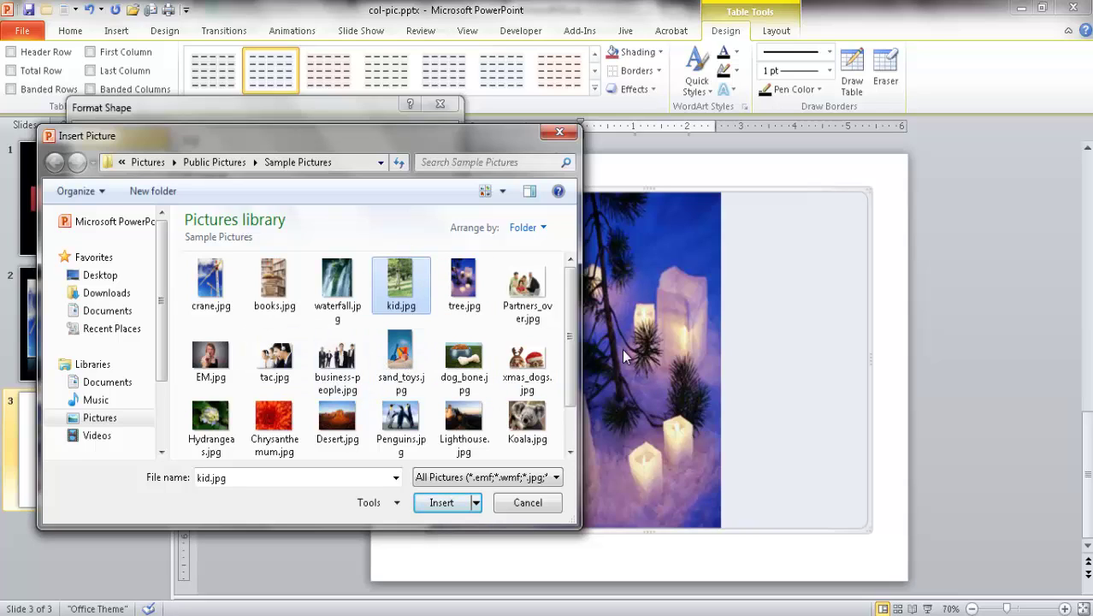
click(442, 503)
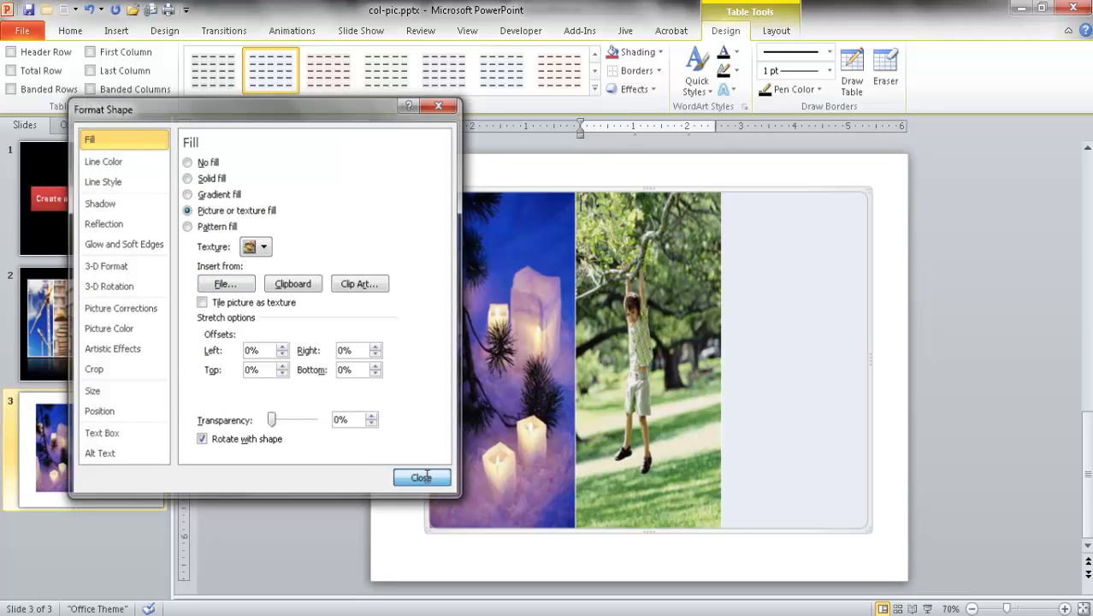
click(422, 477)
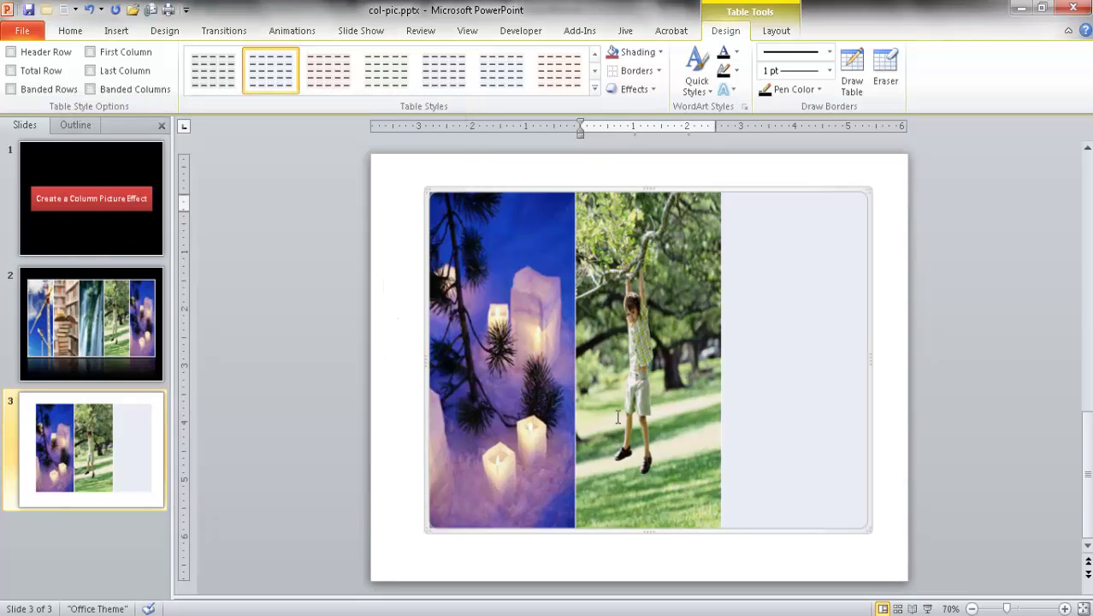
Fill the table's third cell with the picture crane.jpg from the Sample Pictures folder and deselect the table.
click(766, 365)
right_click(765, 365)
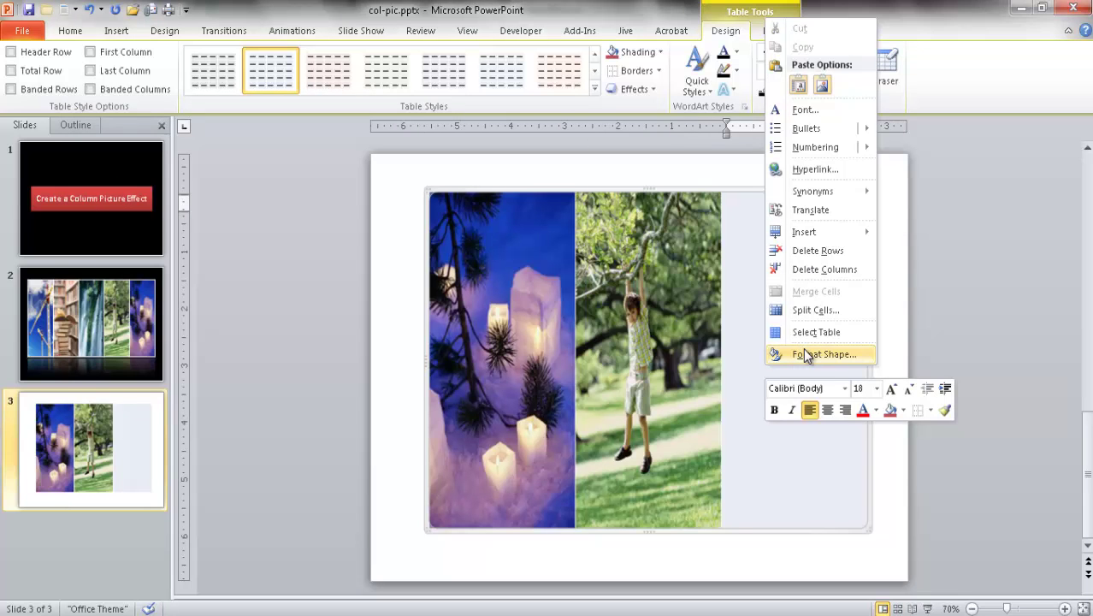
click(807, 354)
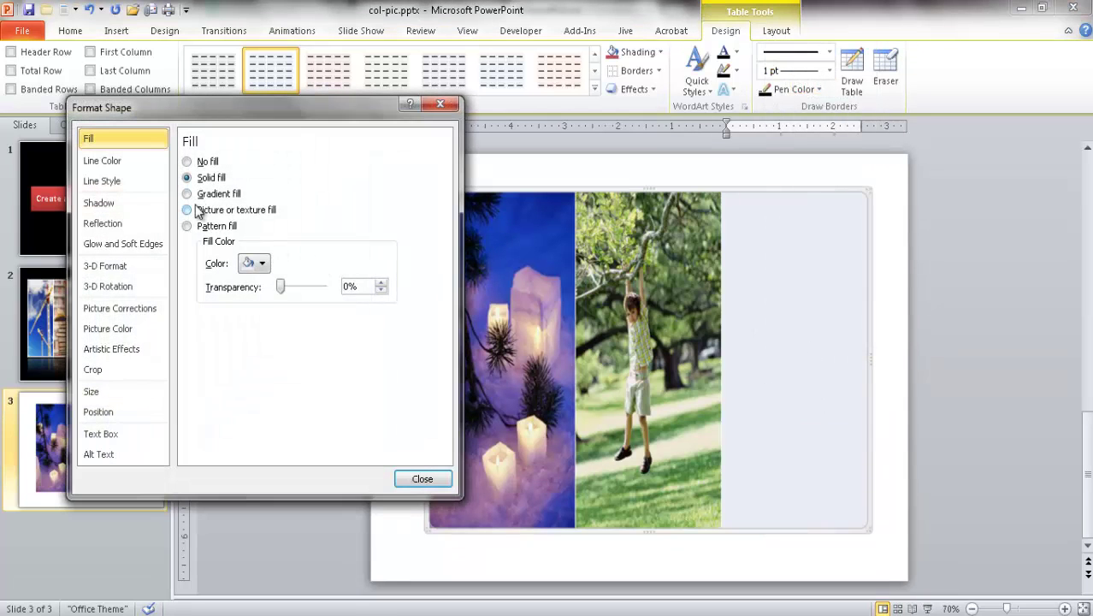
click(188, 210)
click(239, 287)
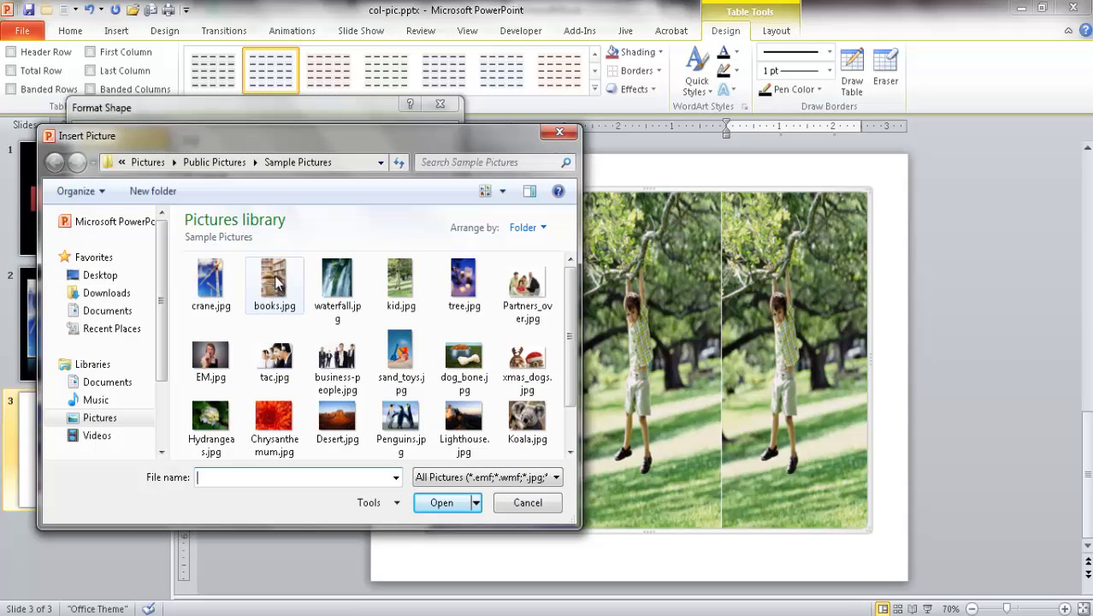
click(211, 282)
click(442, 503)
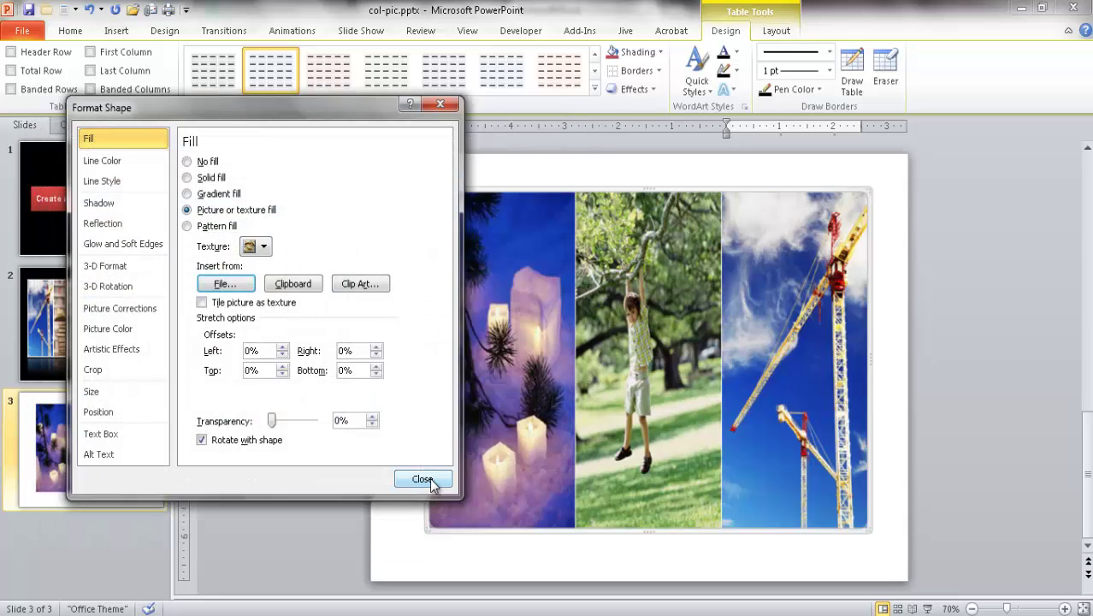
click(422, 477)
click(975, 416)
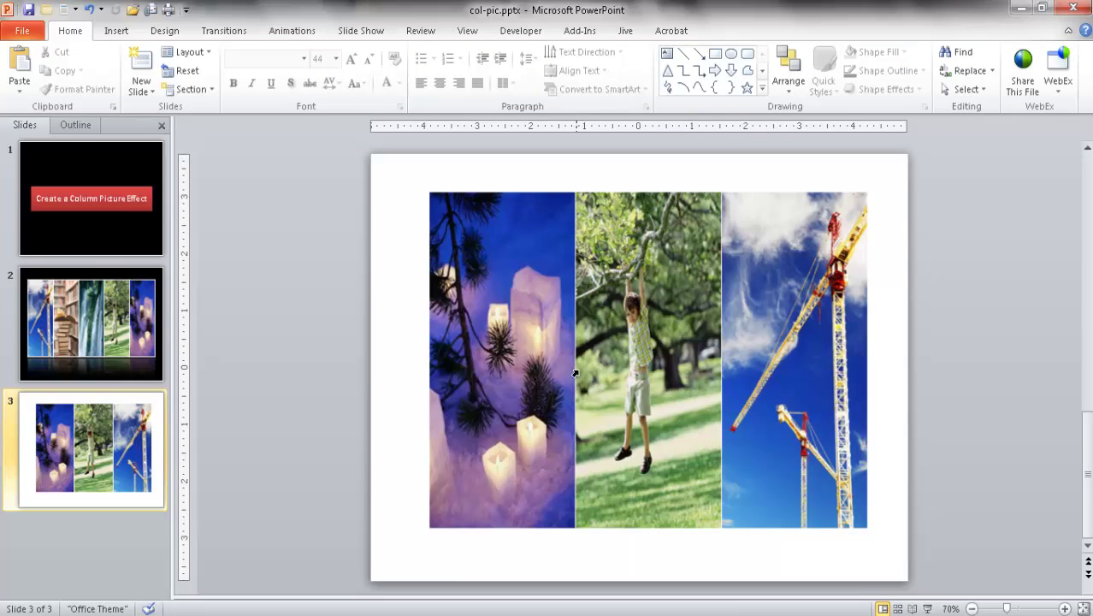
Format the third slide's background with a solid black fill, for this slide only.
right_click(394, 291)
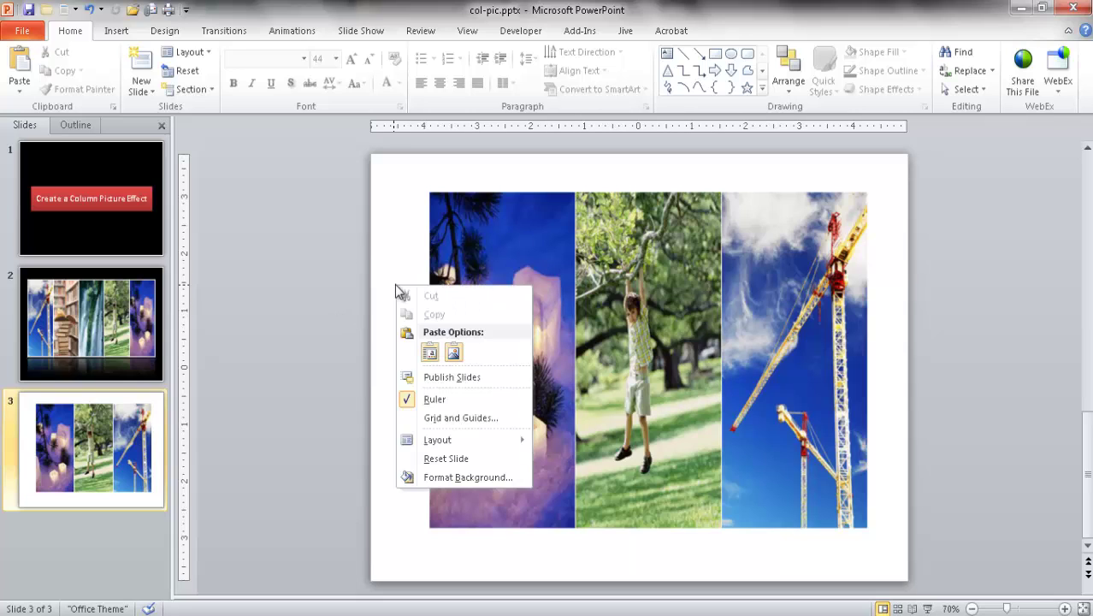
click(463, 476)
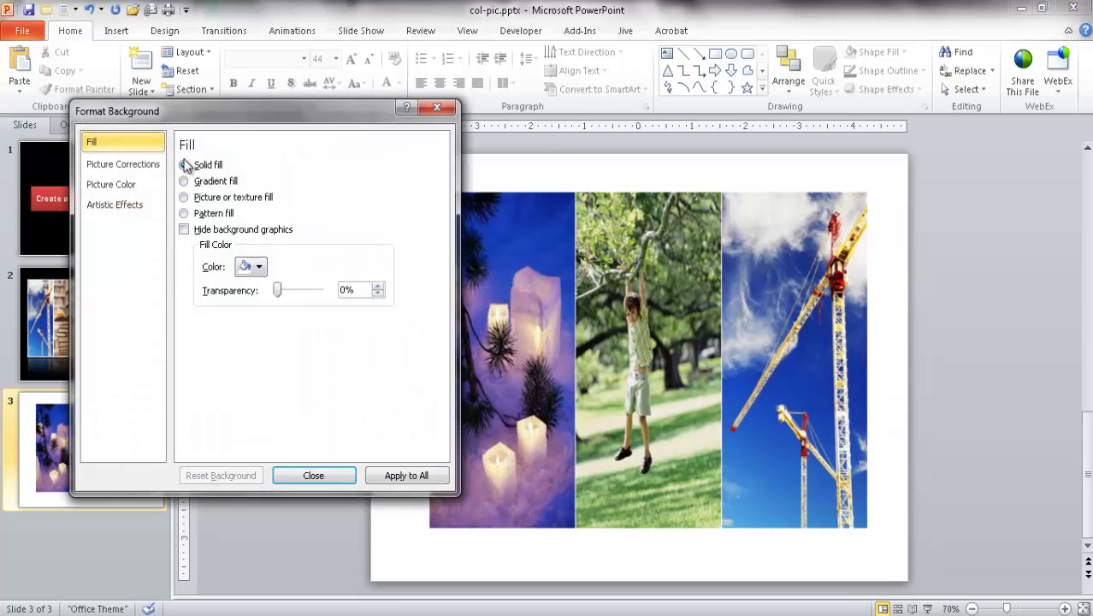
click(265, 270)
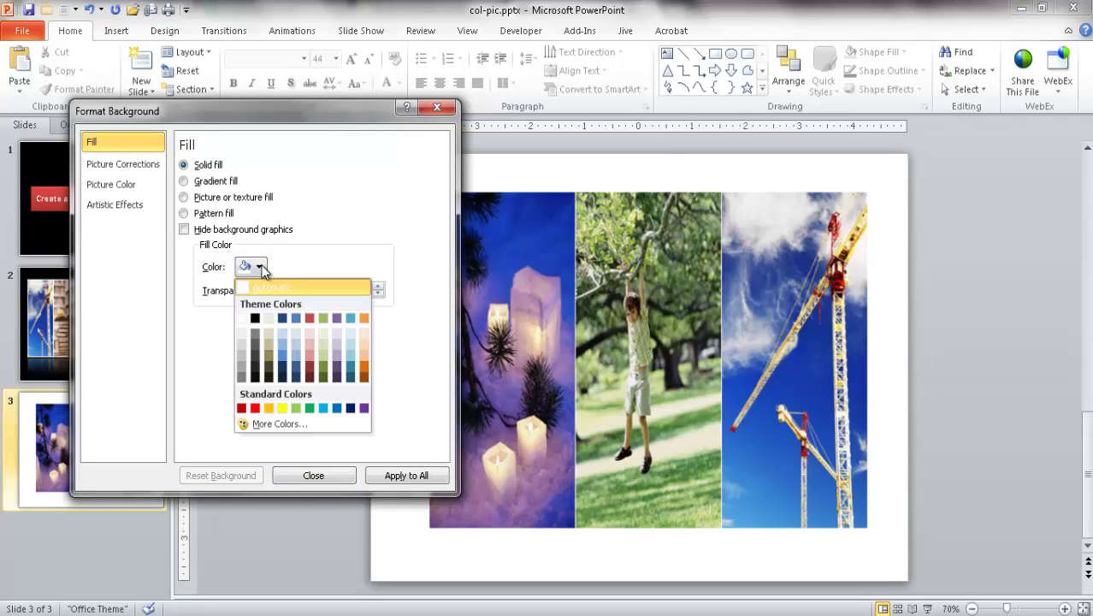
click(254, 318)
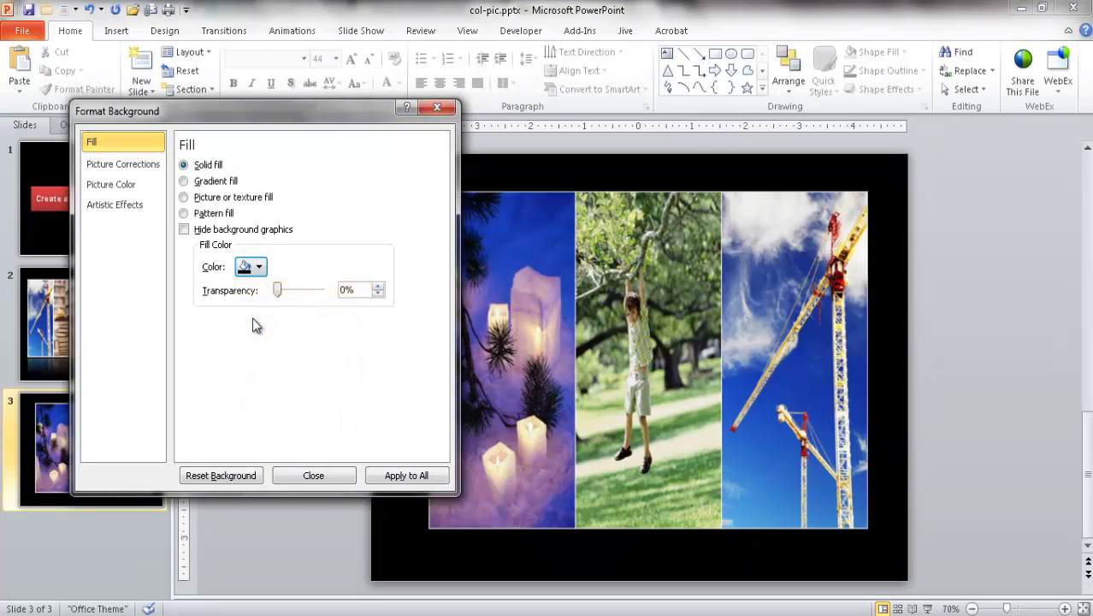
click(316, 476)
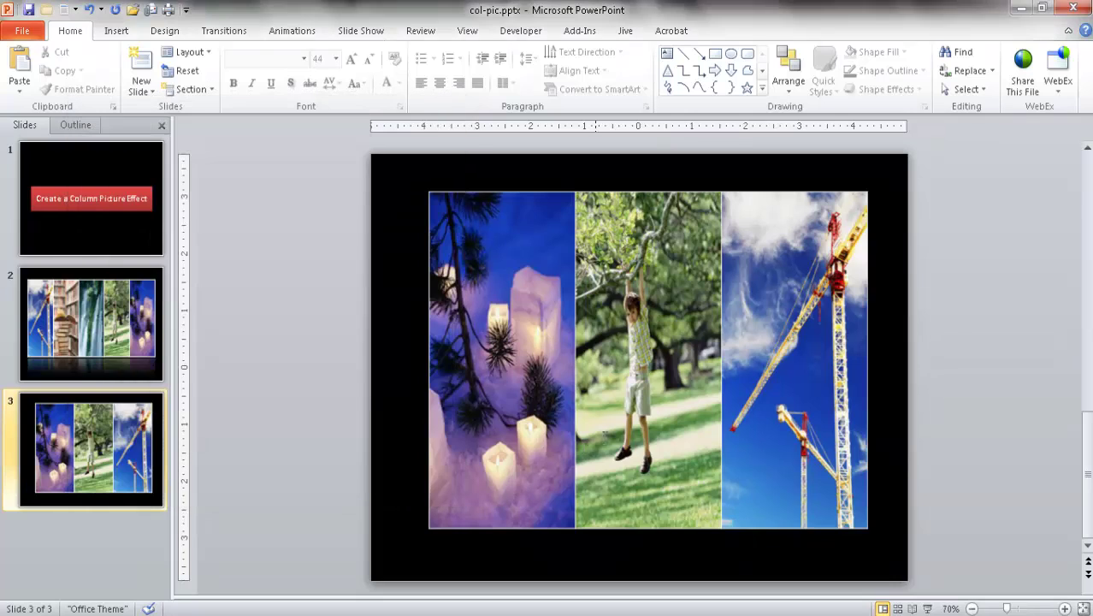
Align the picture table to the center and middle of the slide, and deselect it.
click(766, 348)
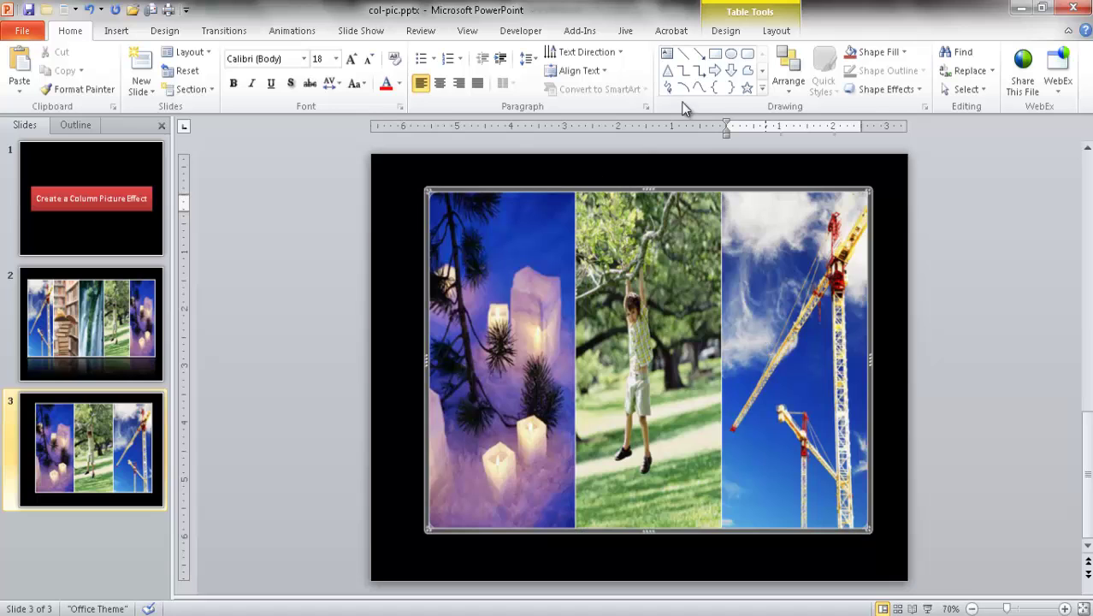
click(774, 32)
click(982, 75)
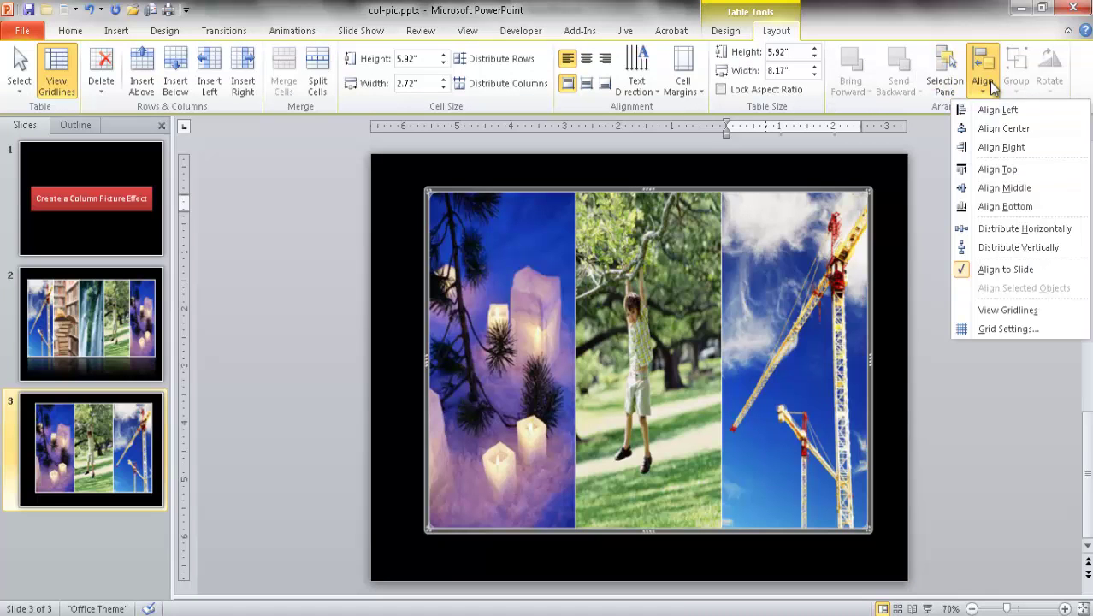
click(1001, 130)
click(984, 86)
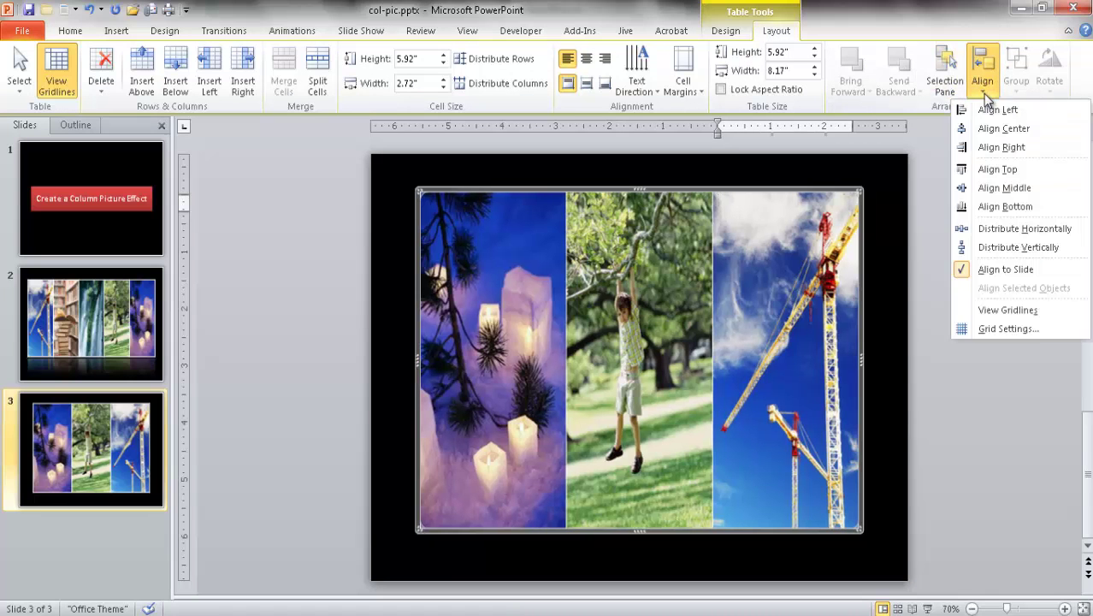
click(1002, 193)
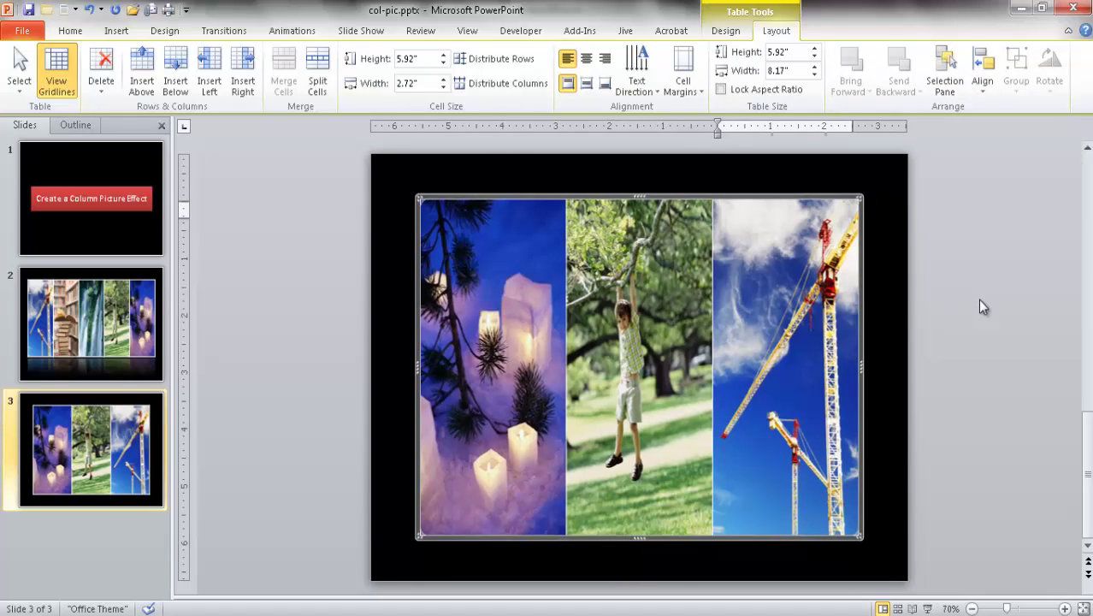
click(977, 299)
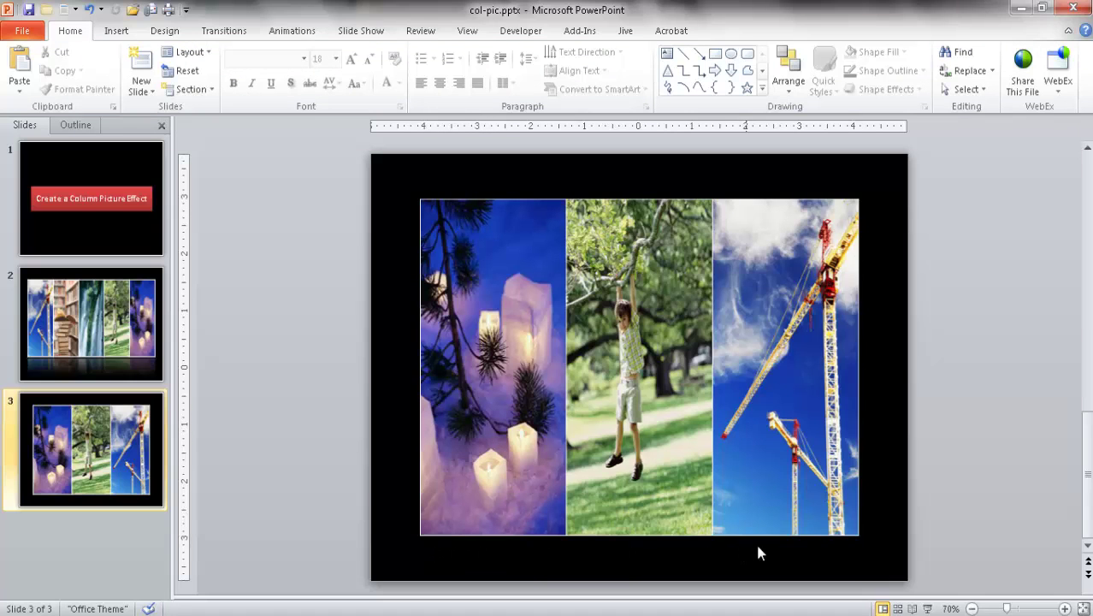
Apply the short reflection variation with a 4 pt offset to the picture table.
click(540, 407)
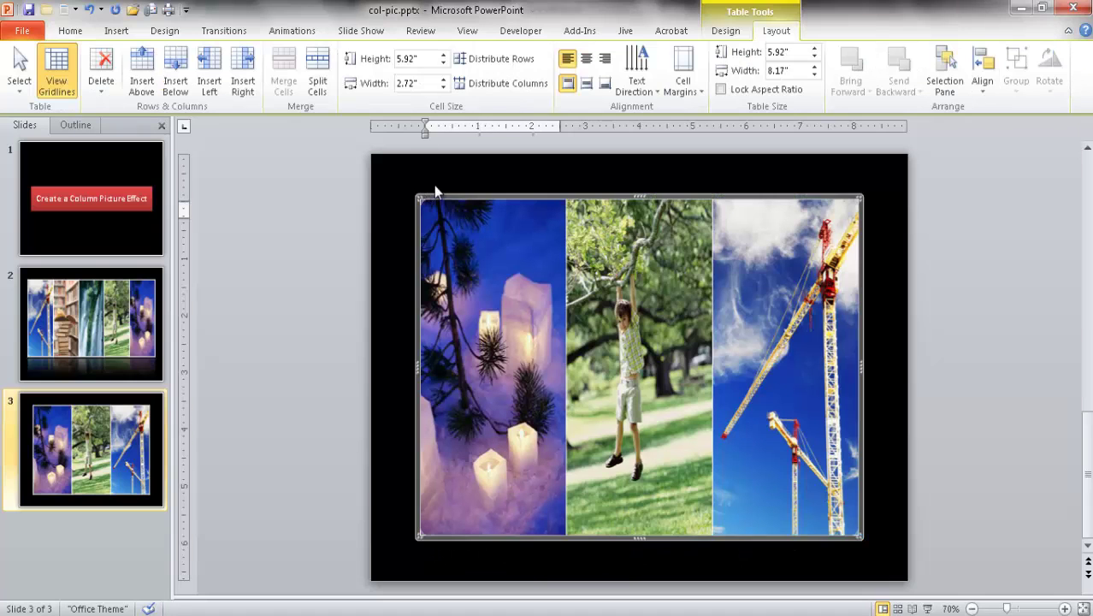
click(726, 31)
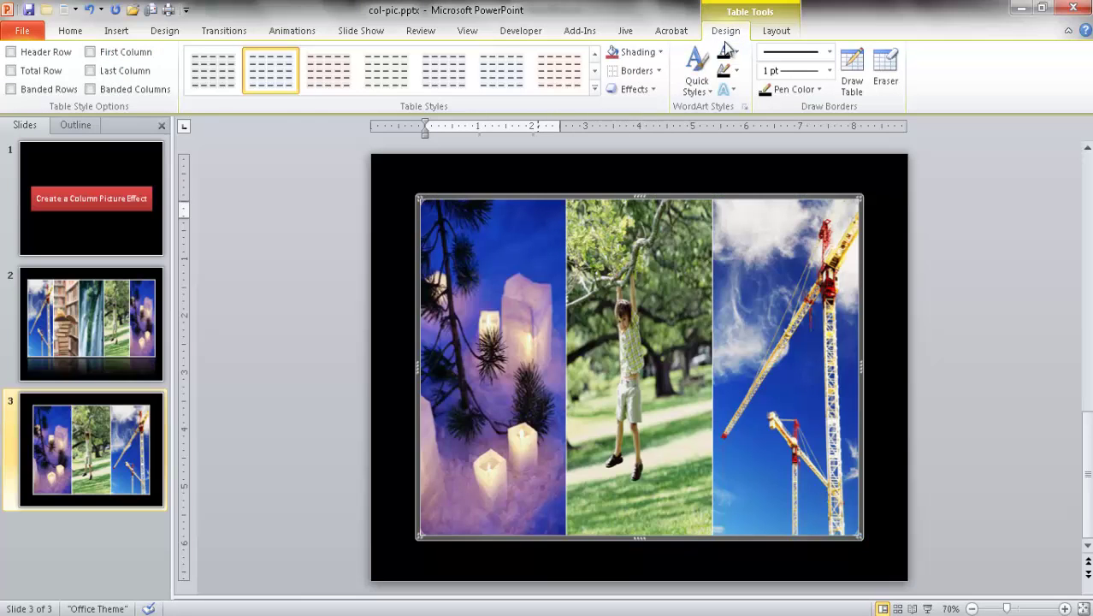
click(650, 89)
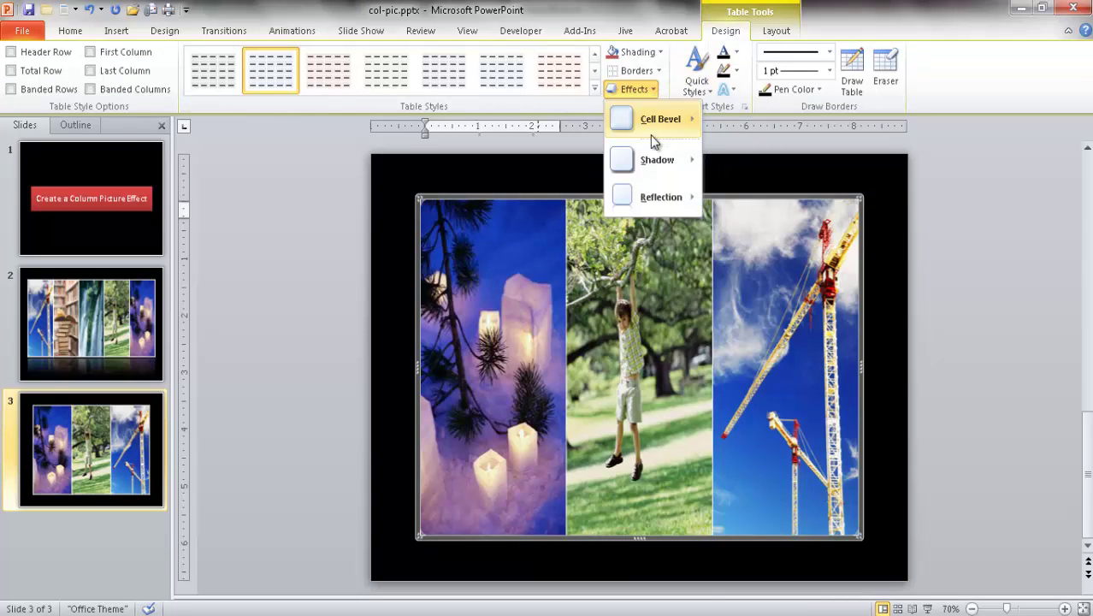
mouse_move(650, 177)
mouse_move(651, 197)
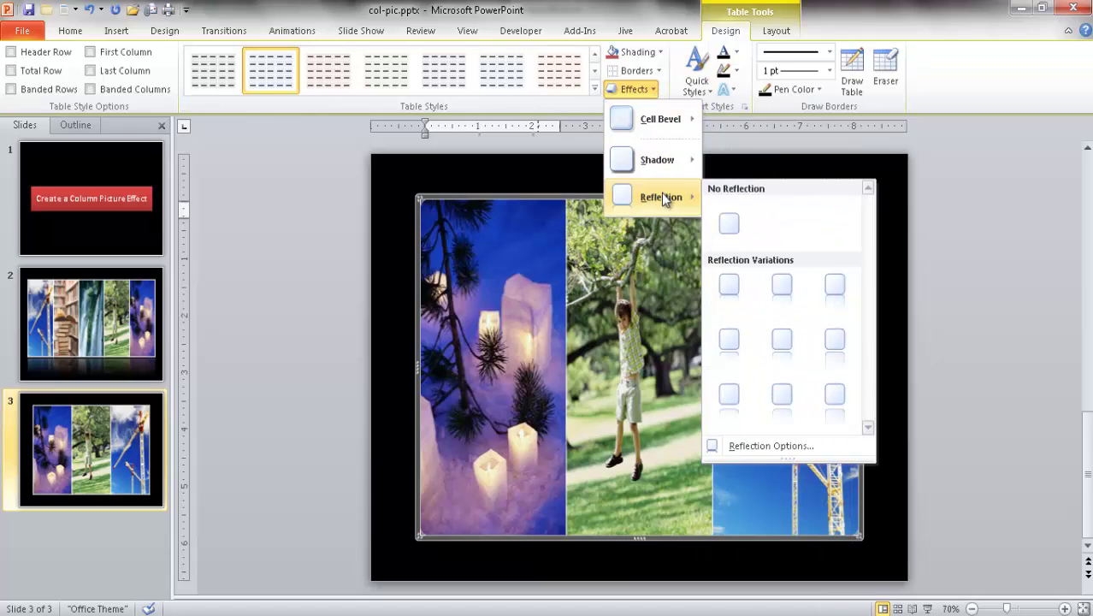
click(728, 341)
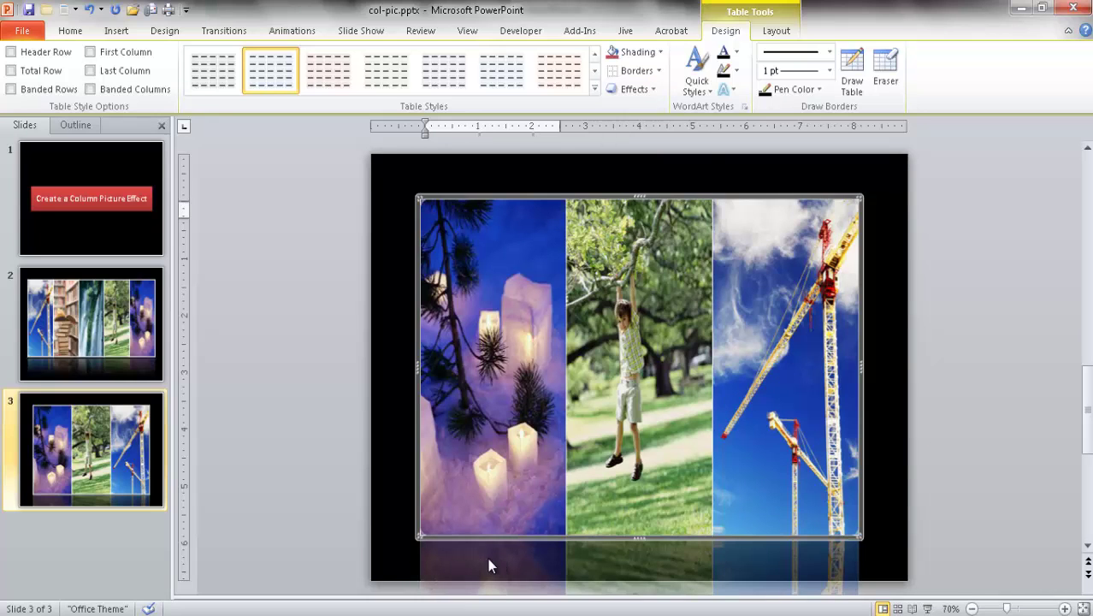
Set the table reflection's size to 10% and its distance to 10 pt in the reflection options.
click(643, 97)
mouse_move(673, 202)
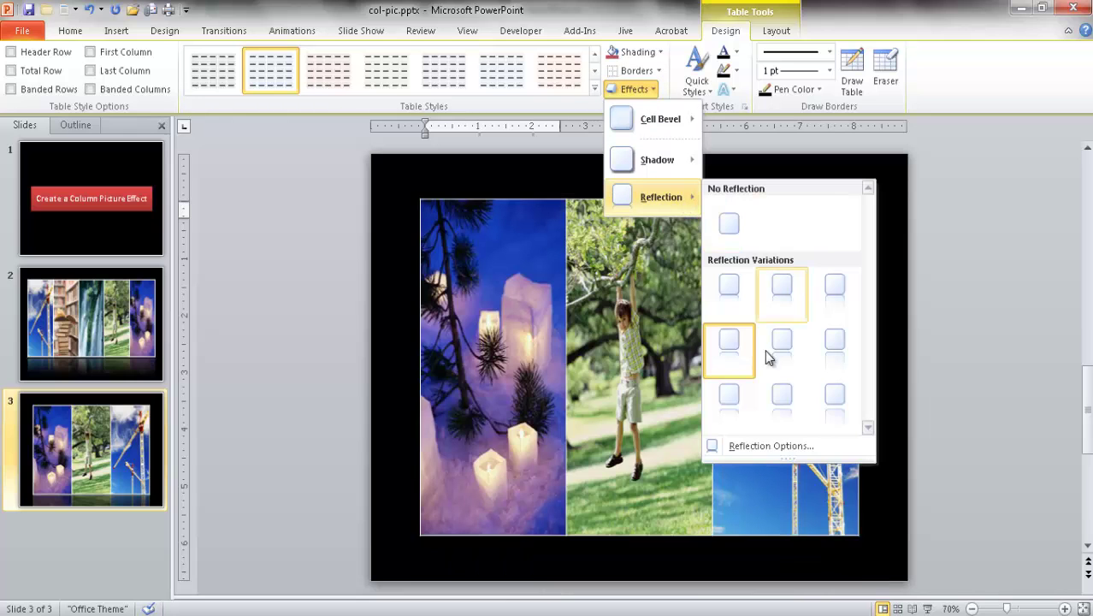
click(767, 445)
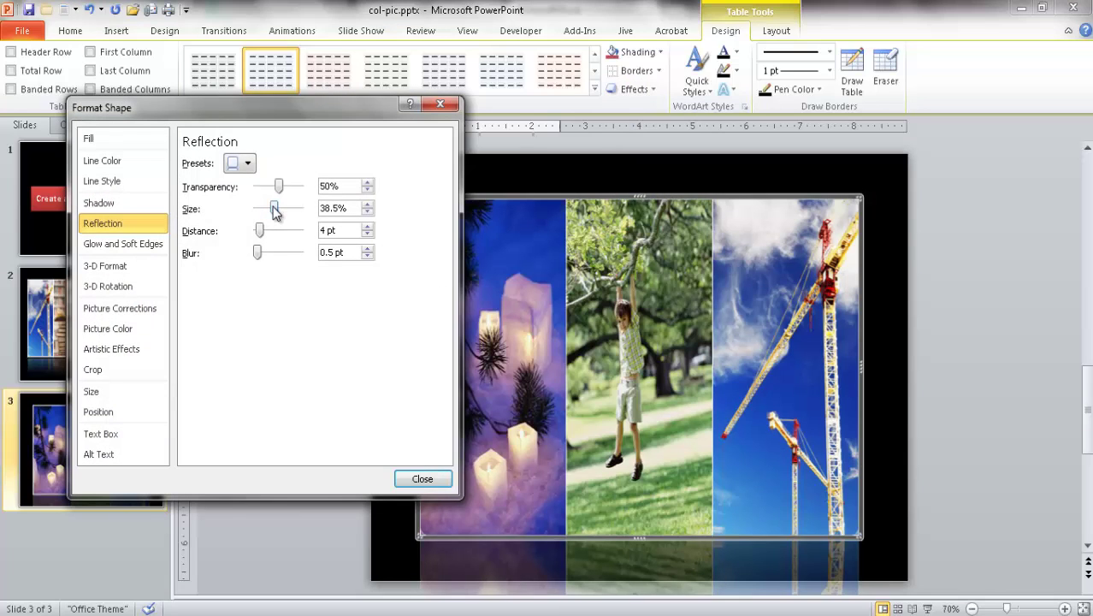
drag(273, 209, 263, 214)
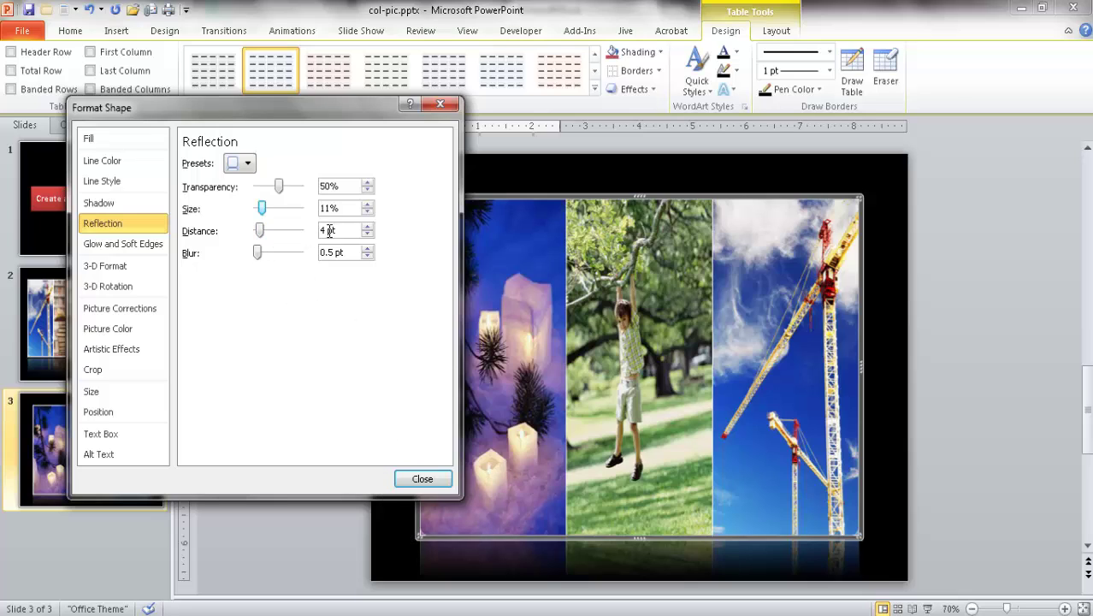
click(367, 227)
click(367, 227)
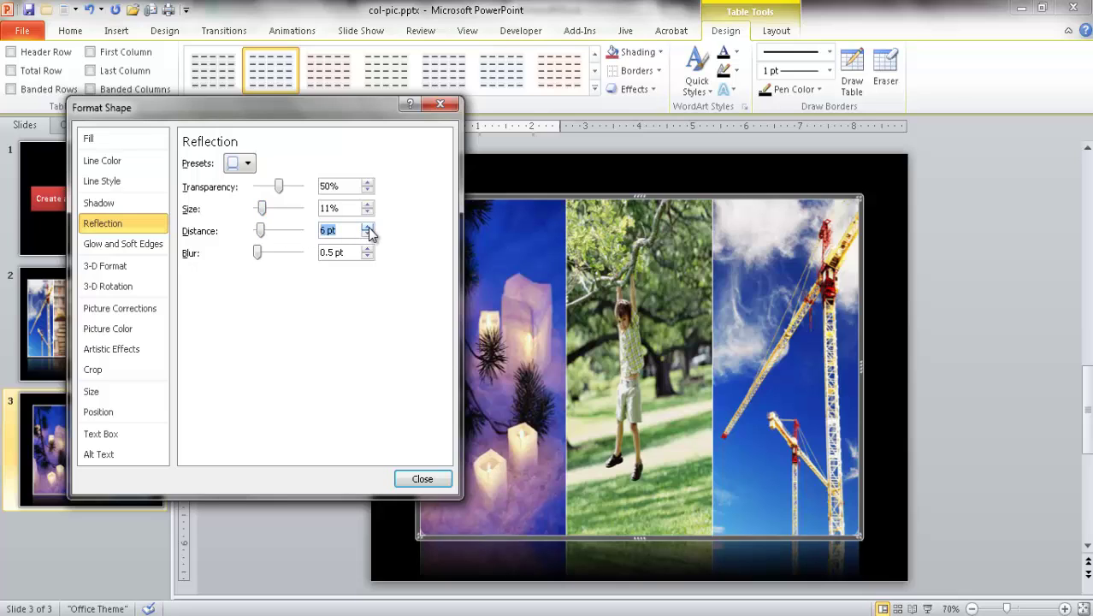
click(367, 227)
click(367, 226)
click(367, 227)
click(367, 227)
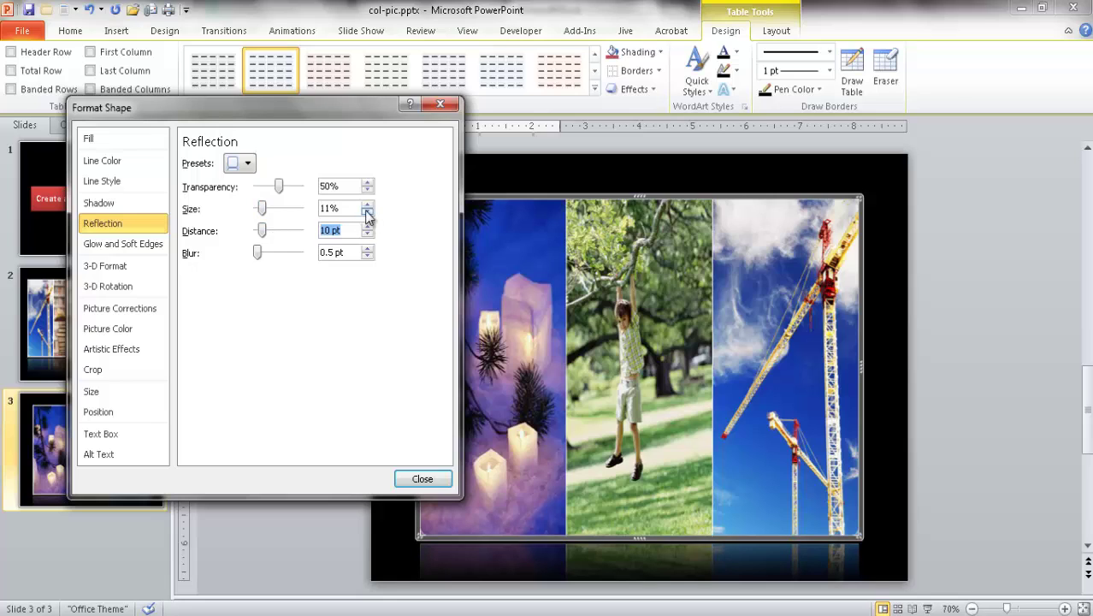
click(367, 212)
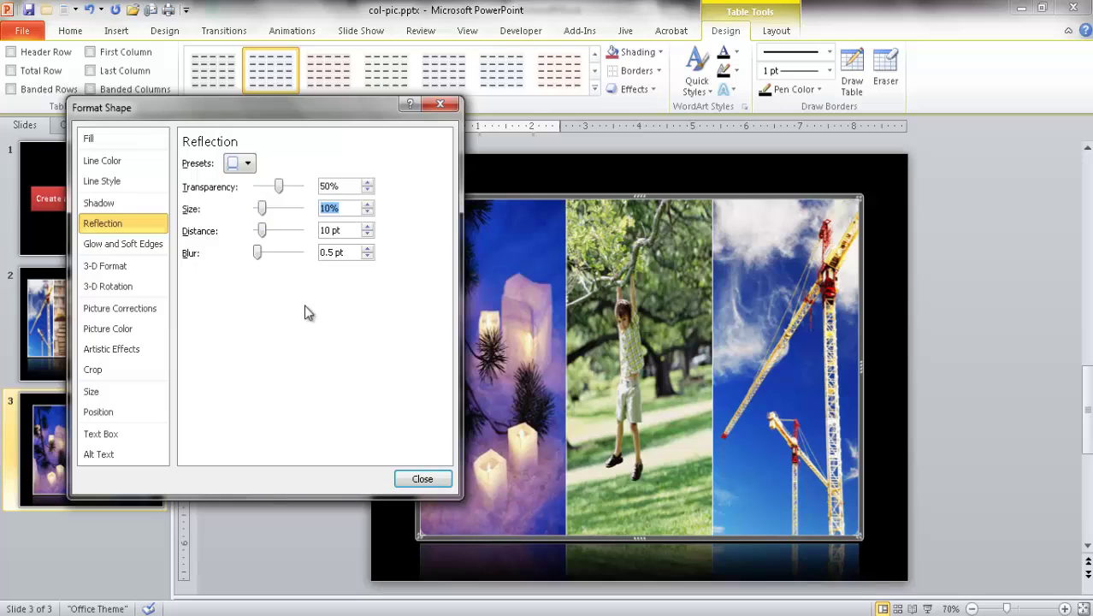
Set the table reflection's blur to 10 pt and close the formatting dialog.
click(367, 249)
click(367, 249)
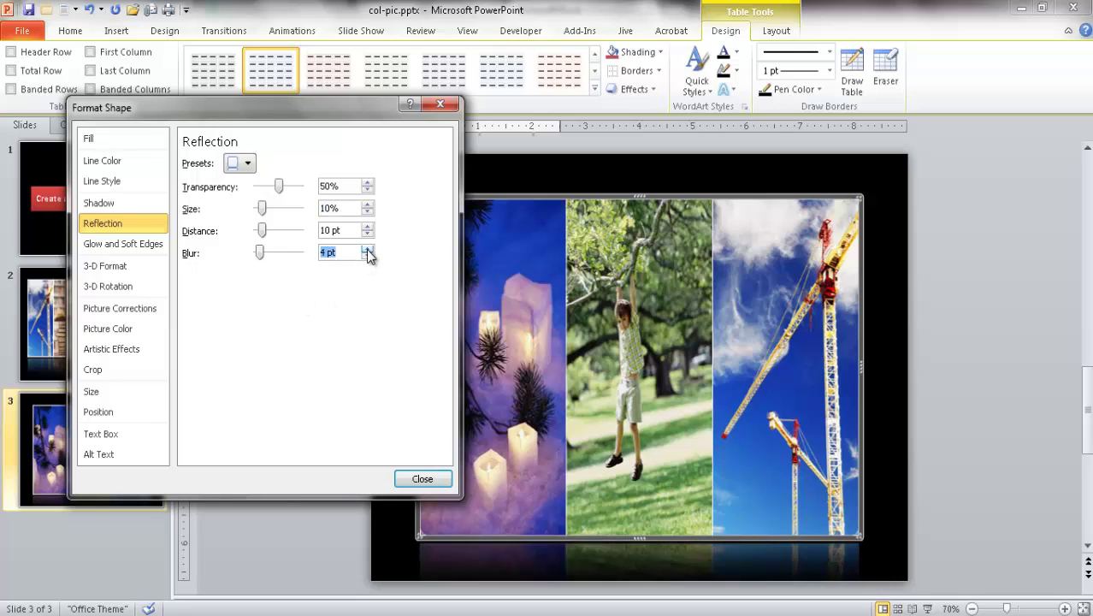
click(367, 249)
click(367, 249)
click(367, 249)
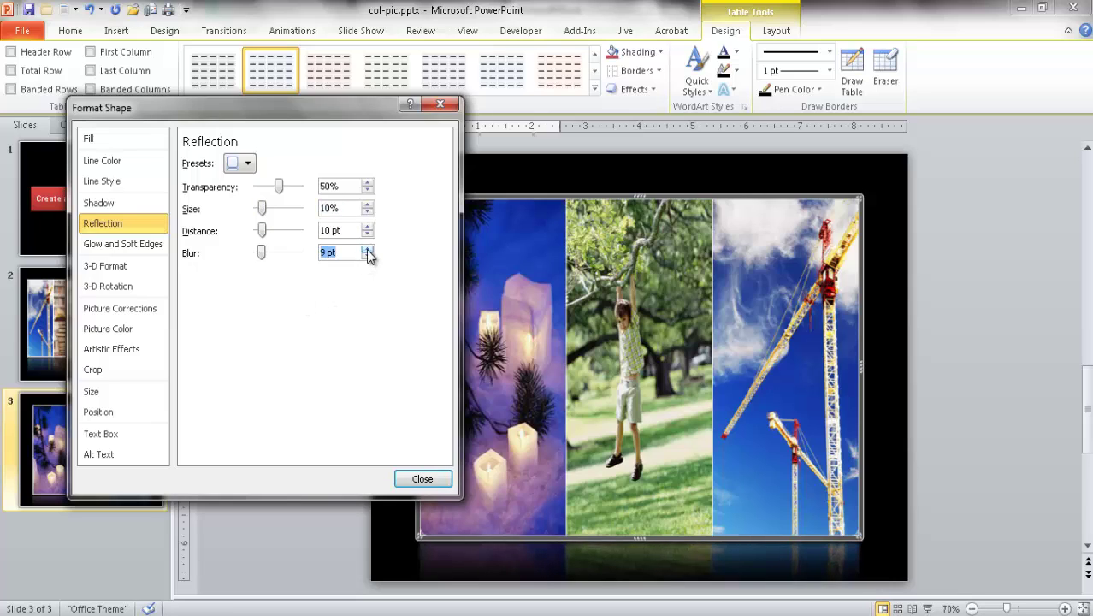
click(367, 249)
click(445, 477)
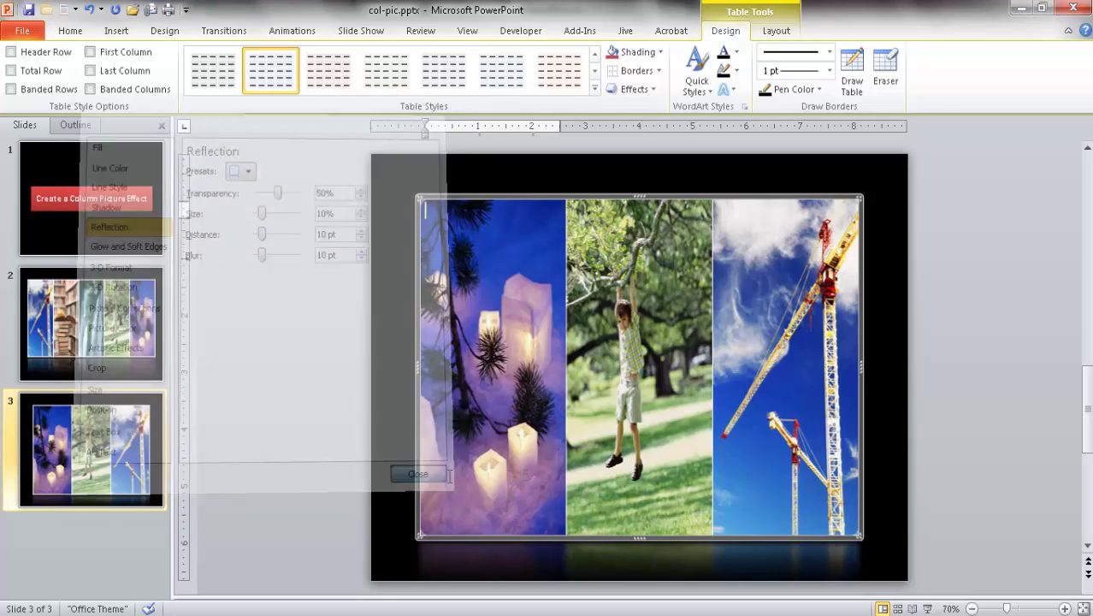